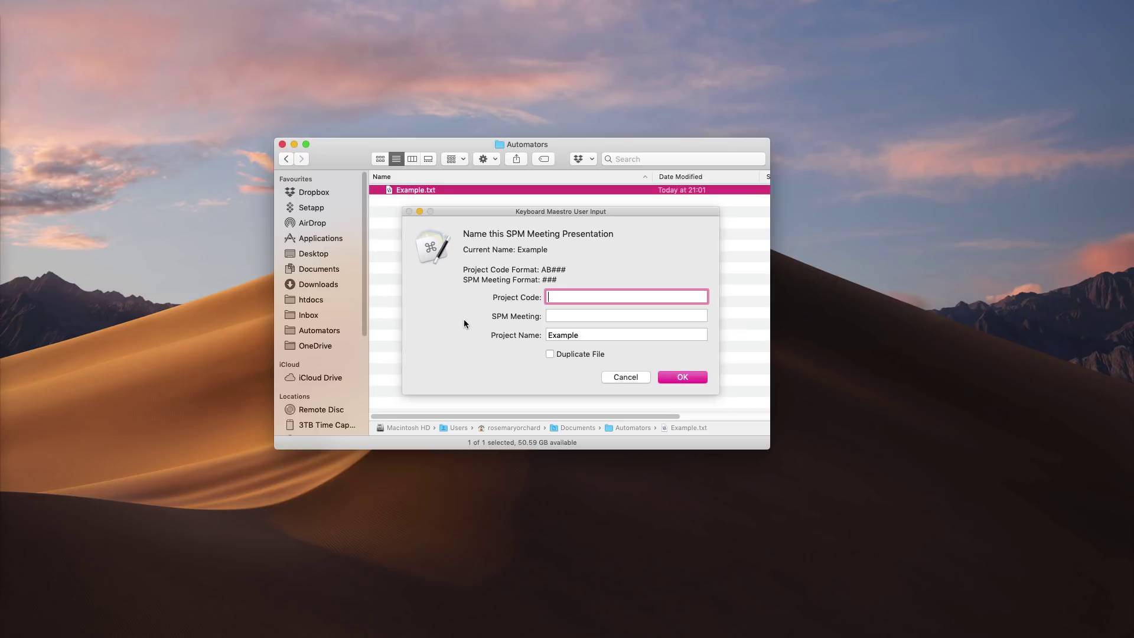
Step: Fill the prompt with project code AB123 and meeting 1, renaming Example.txt to AB123_SPM001_Example.txt
{"action": "type", "text": "AB123"}
{"action": "key", "text": "Tab"}
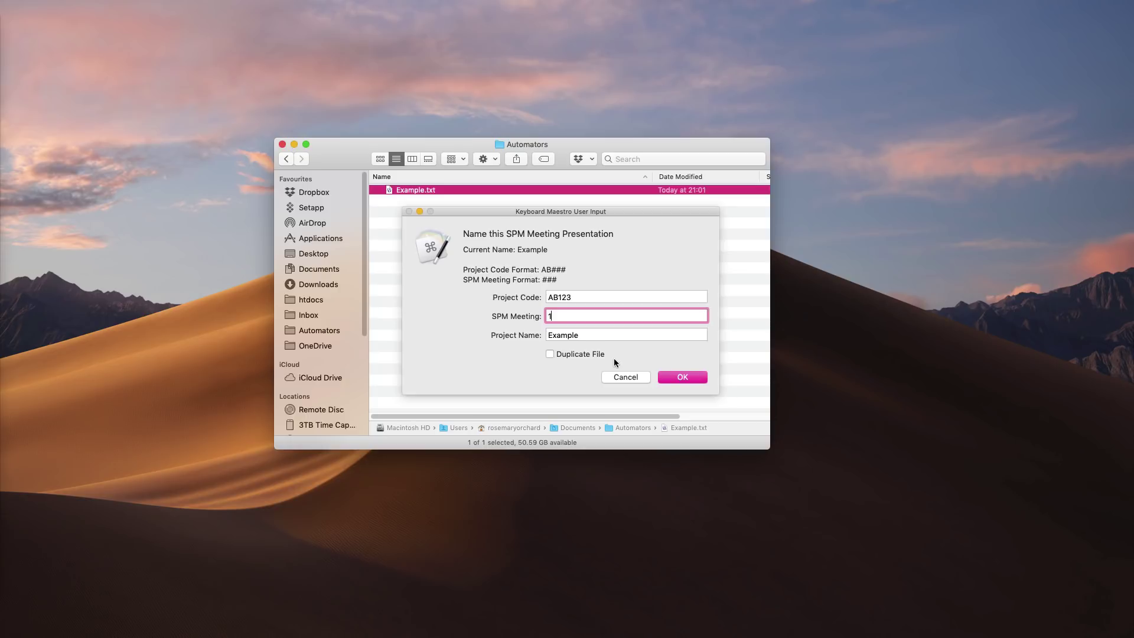
{"action": "left_click", "coordinate": [673, 378]}
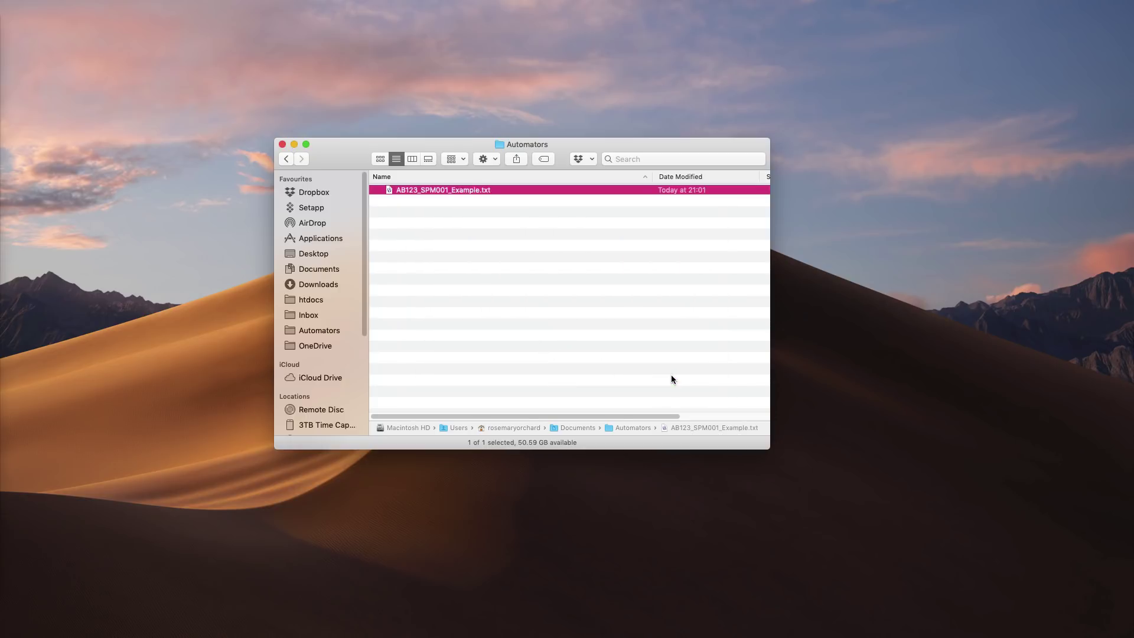
{"action": "left_click", "coordinate": [671, 376]}
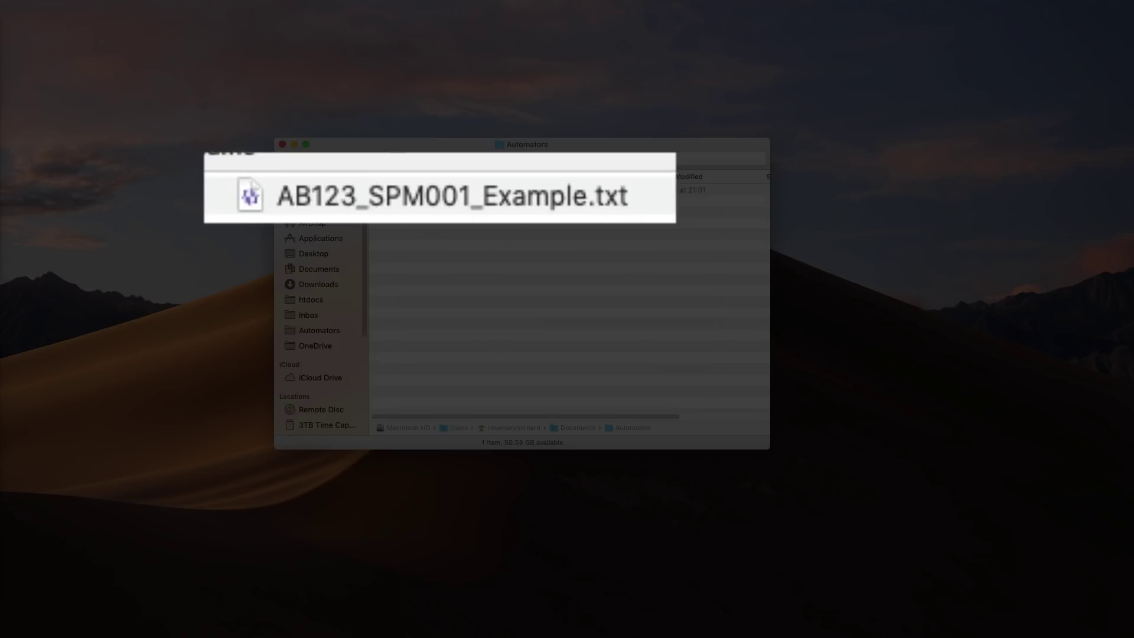
Step: Run the macro on AB123_SPM001_Example.txt with project name Amazing Example, creating the SPM002 duplicate
{"action": "left_click", "coordinate": [470, 192]}
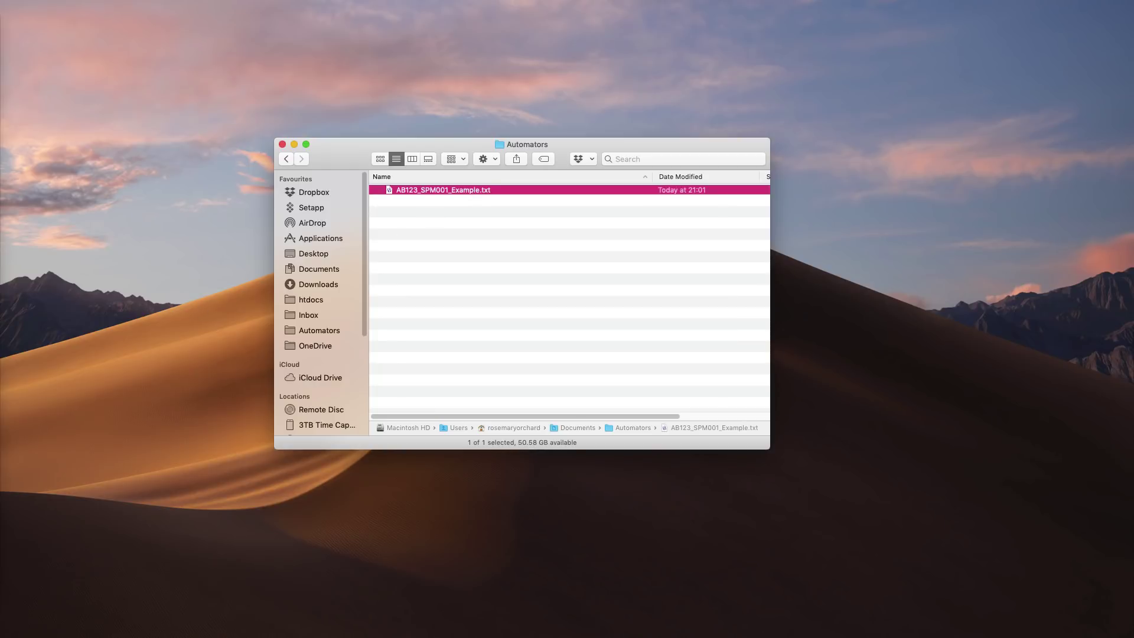
{"action": "key", "text": "ctrl+alt+super+r"}
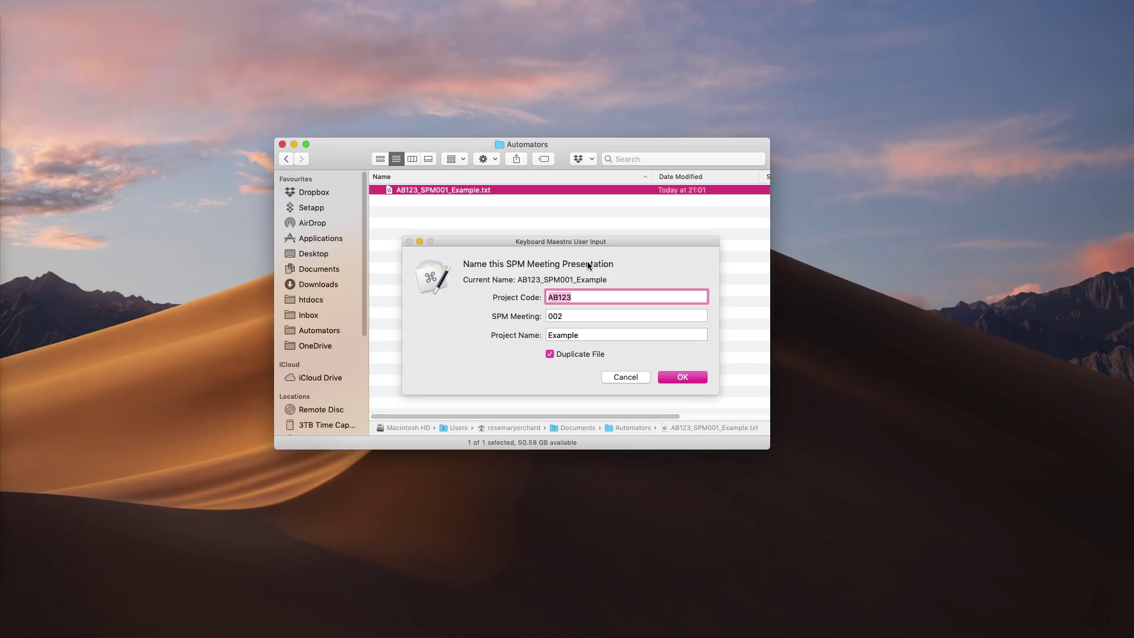
{"action": "left_click", "coordinate": [561, 336]}
{"action": "type", "text": "Amazing"}
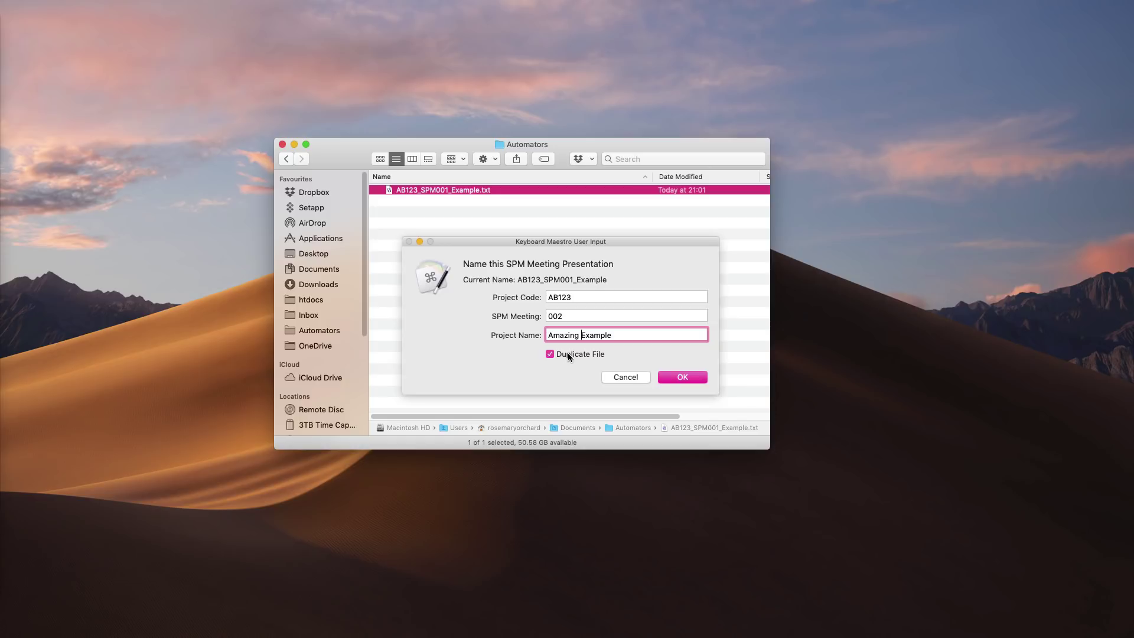
{"action": "left_click", "coordinate": [668, 375]}
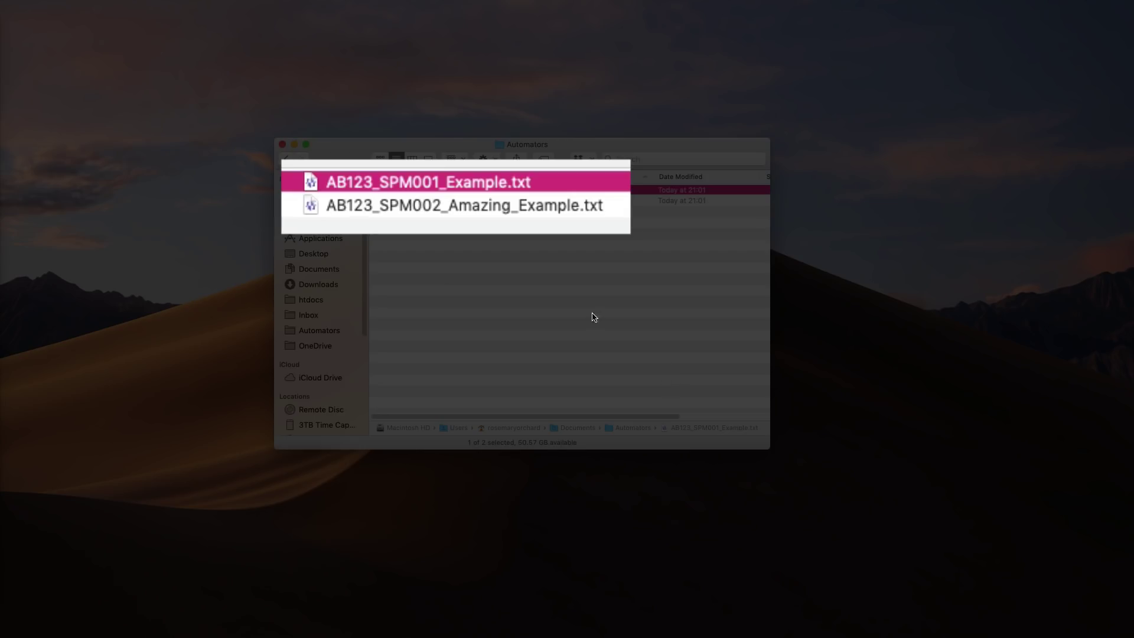
{"action": "left_click", "coordinate": [568, 300]}
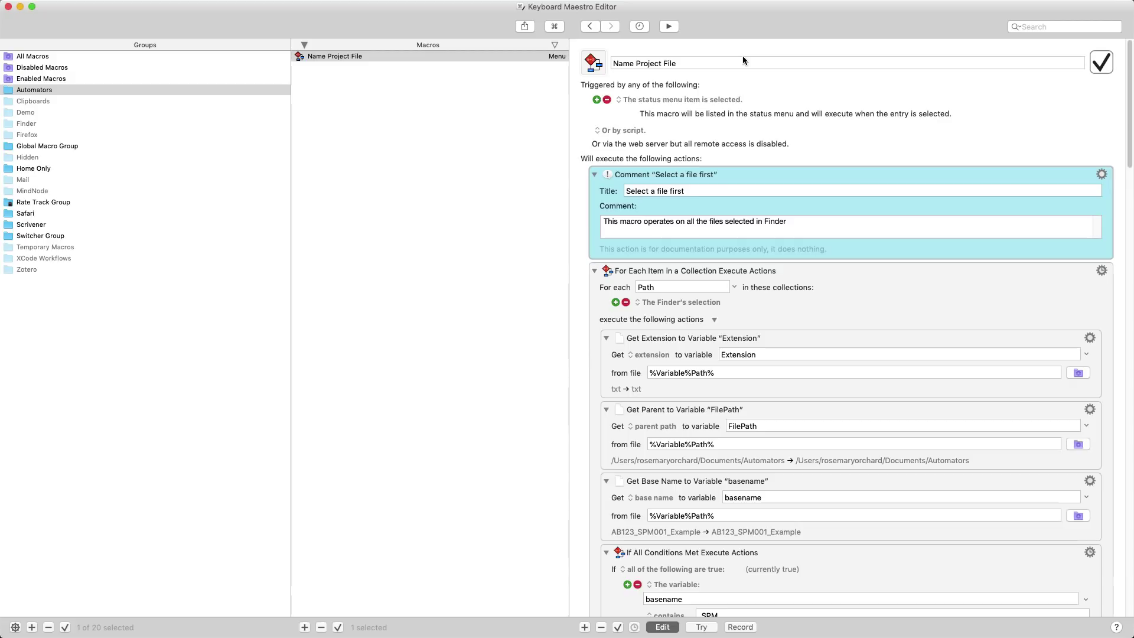
Step: Look through the Set Color options for the 'Select a file first' comment, leaving it unchanged
{"action": "right_click", "coordinate": [781, 173]}
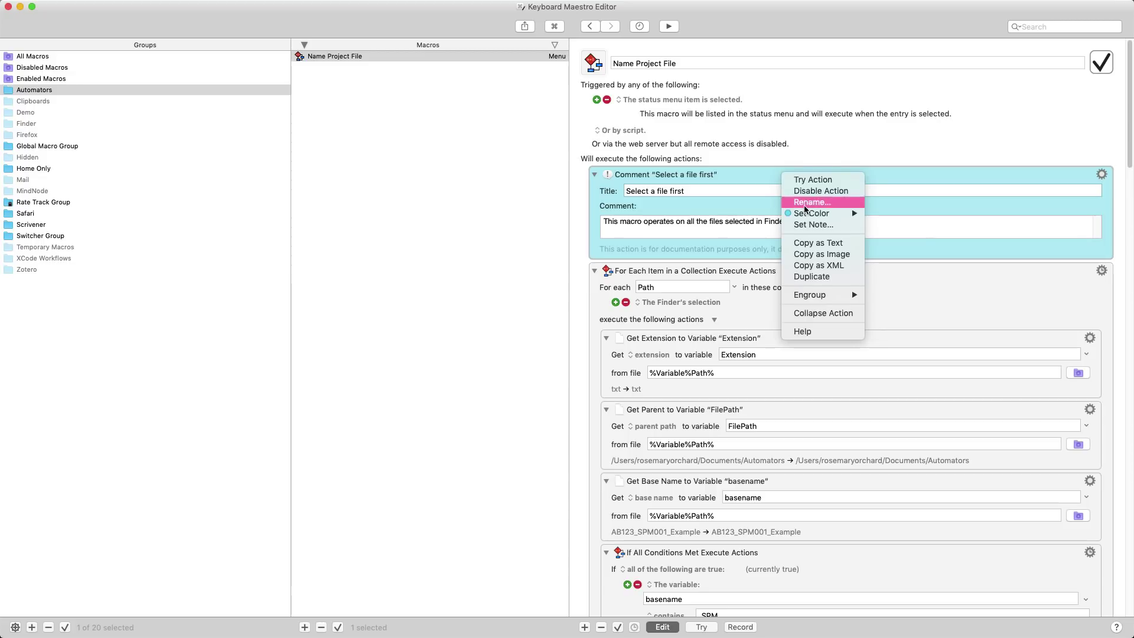
{"action": "mouse_move", "coordinate": [808, 216]}
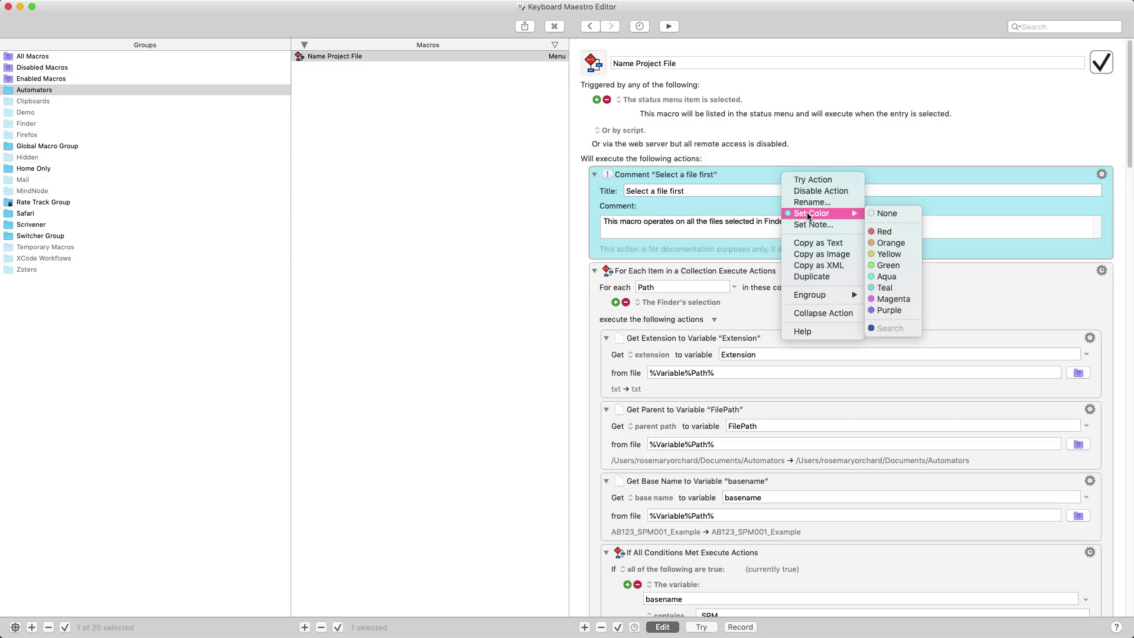
{"action": "left_click", "coordinate": [900, 151]}
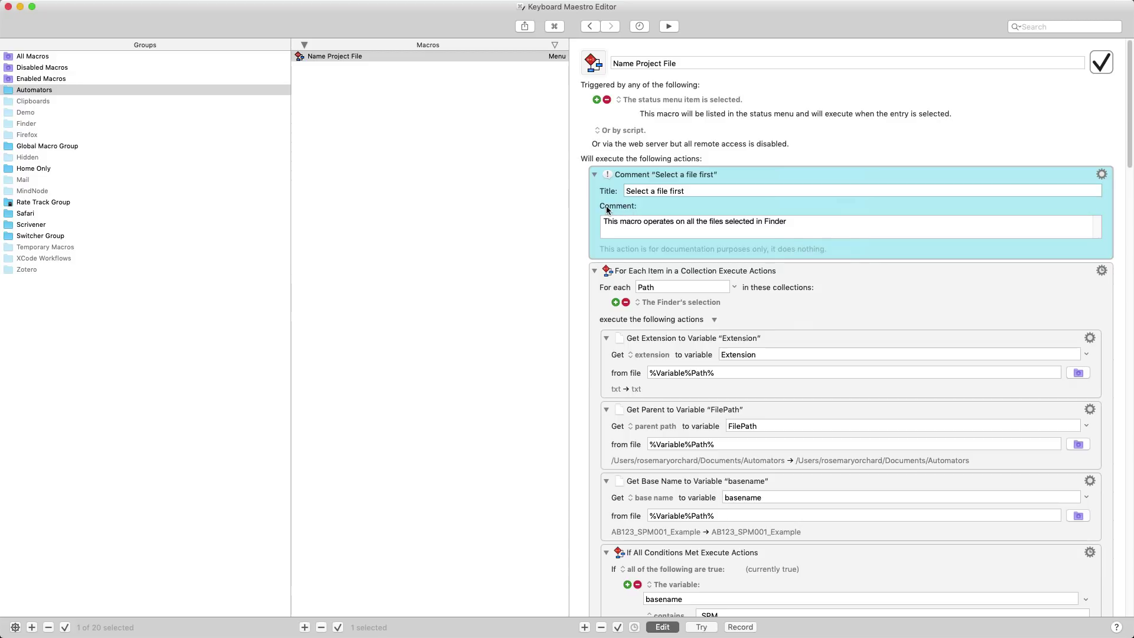
{"action": "scroll", "coordinate": [724, 254], "scroll_direction": "down", "scroll_amount": 1}
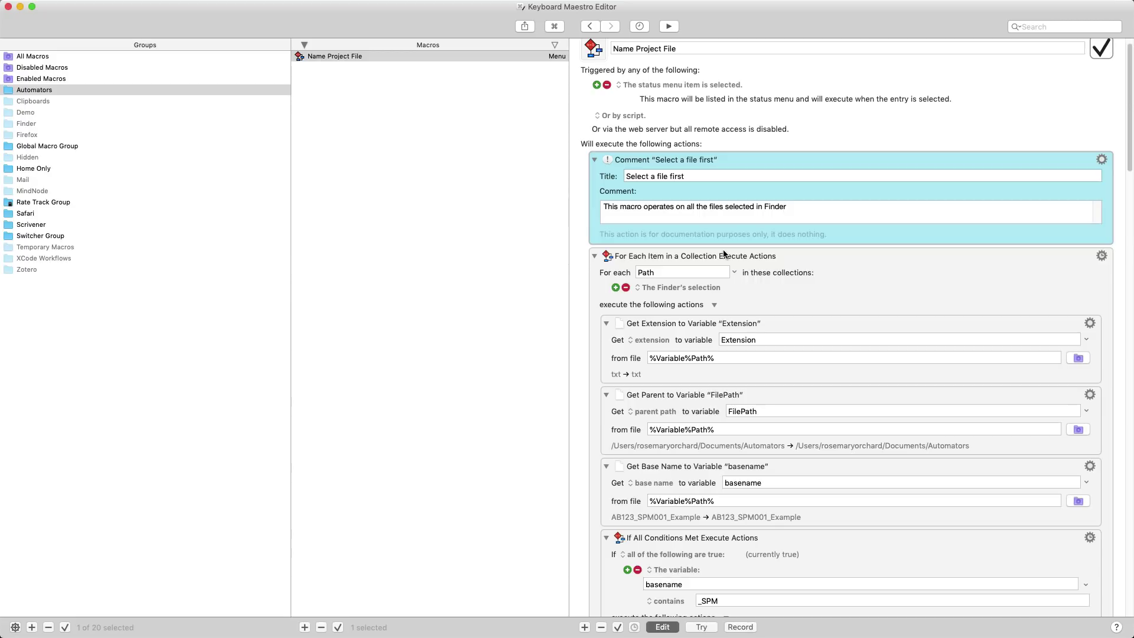
{"action": "scroll", "coordinate": [712, 295], "scroll_direction": "down", "scroll_amount": 1}
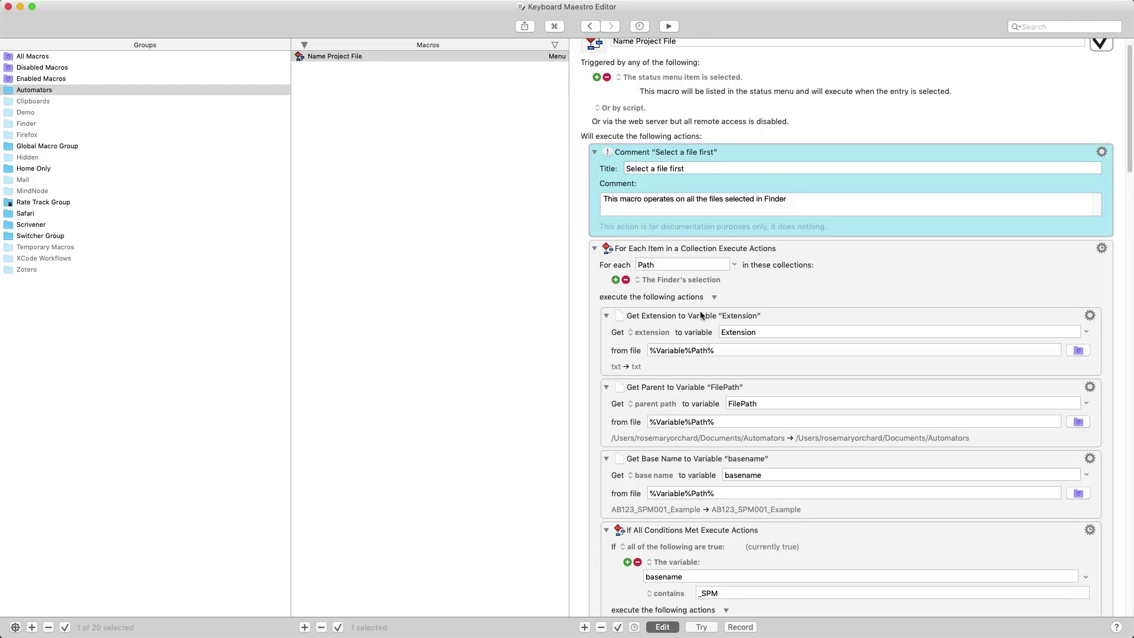
{"action": "scroll", "coordinate": [700, 313], "scroll_direction": "down", "scroll_amount": 2}
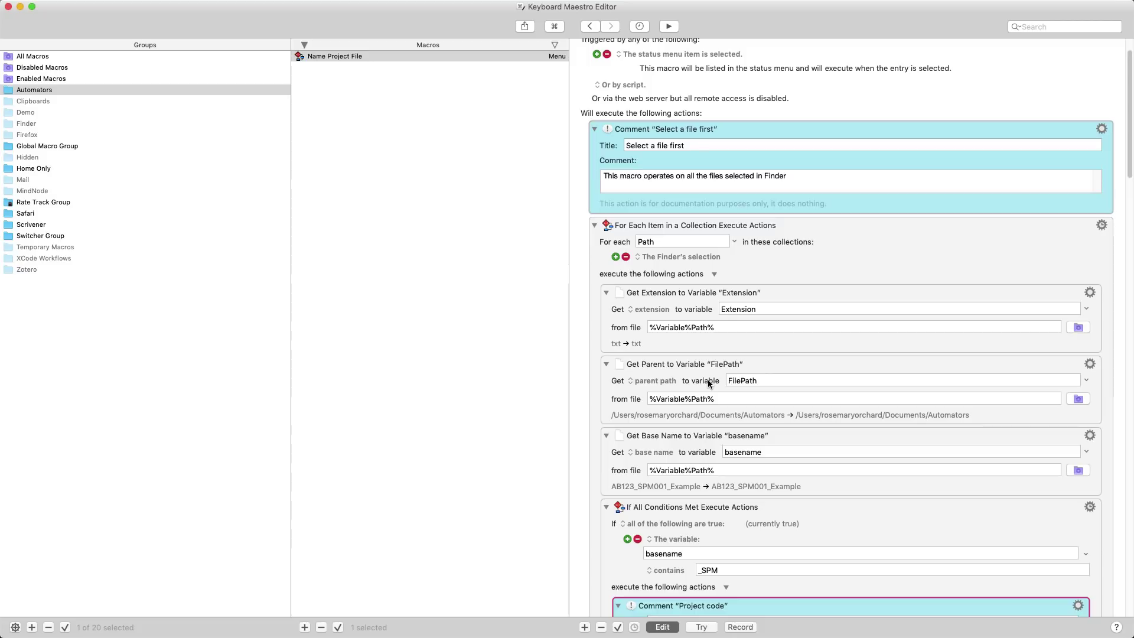
{"action": "scroll", "coordinate": [709, 384], "scroll_direction": "down", "scroll_amount": 3}
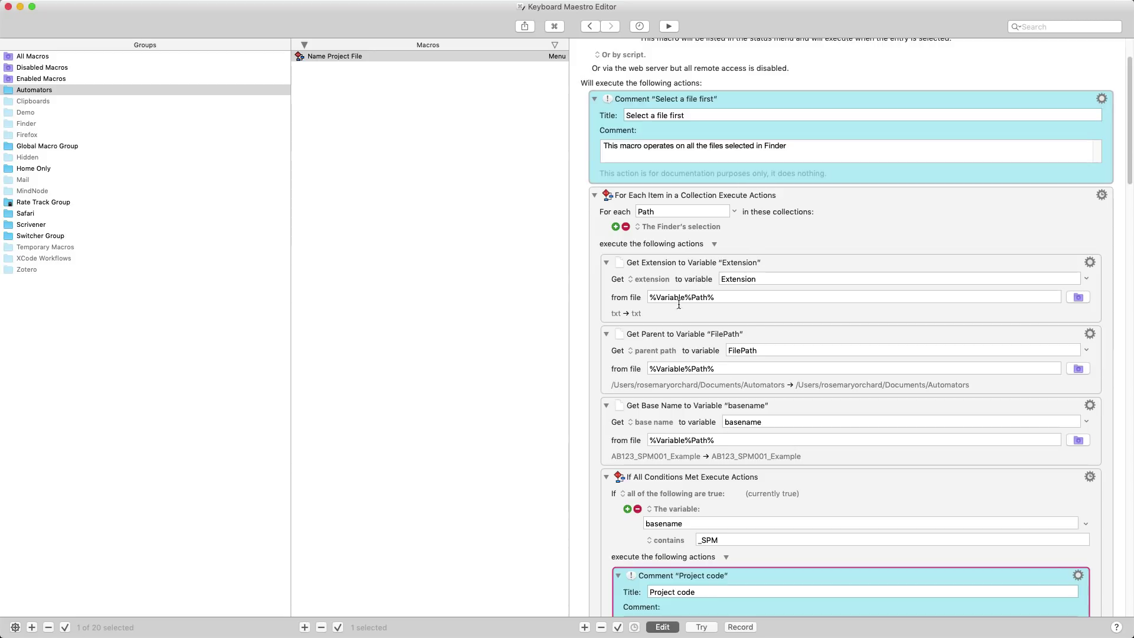
{"action": "scroll", "coordinate": [763, 431], "scroll_direction": "down", "scroll_amount": 1}
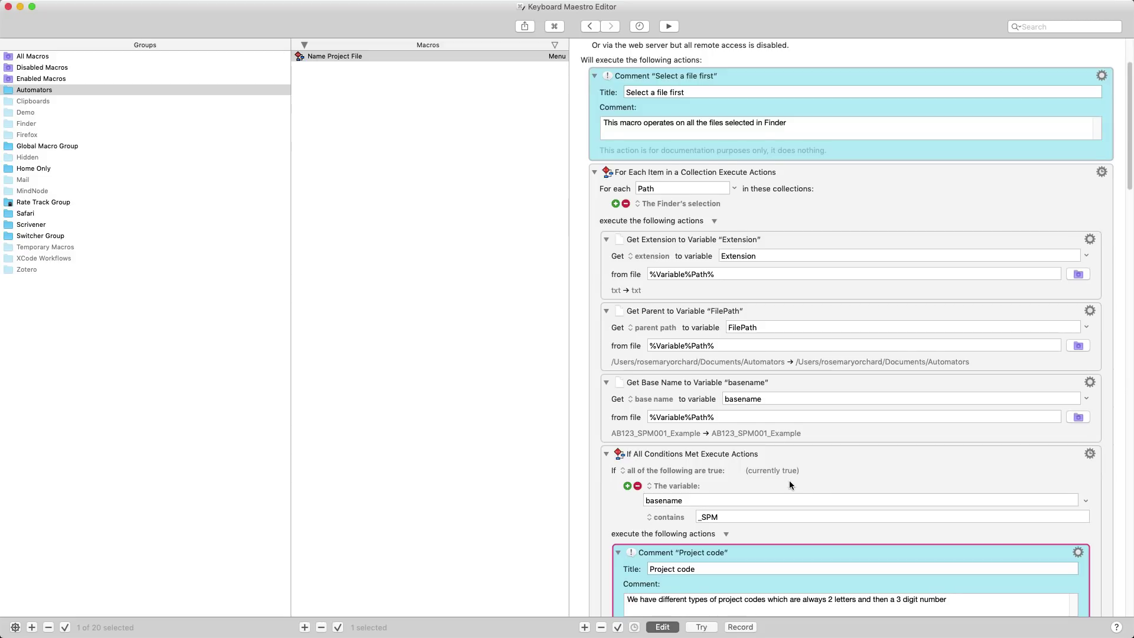
{"action": "scroll", "coordinate": [789, 485], "scroll_direction": "down", "scroll_amount": 1}
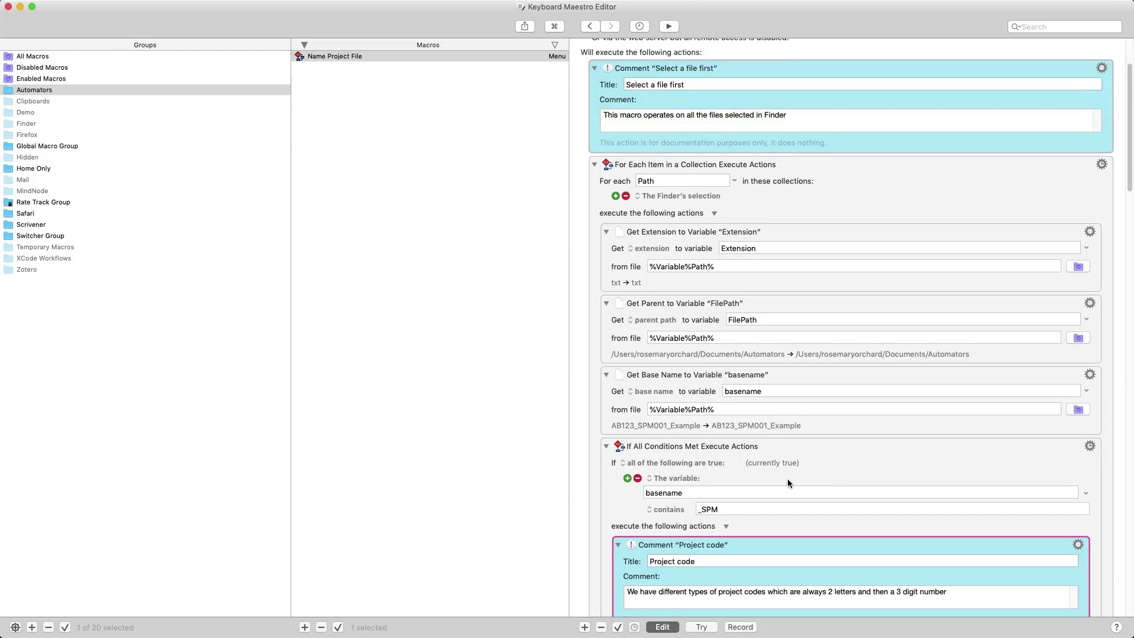
{"action": "scroll", "coordinate": [789, 475], "scroll_direction": "down", "scroll_amount": 5}
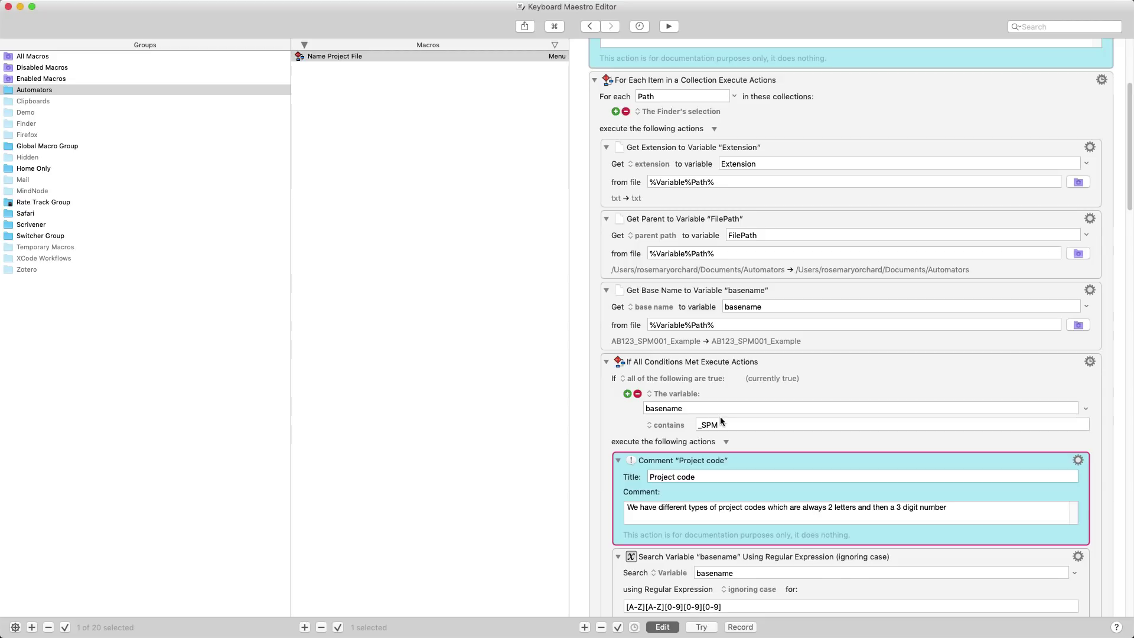
{"action": "scroll", "coordinate": [728, 388], "scroll_direction": "down", "scroll_amount": 3}
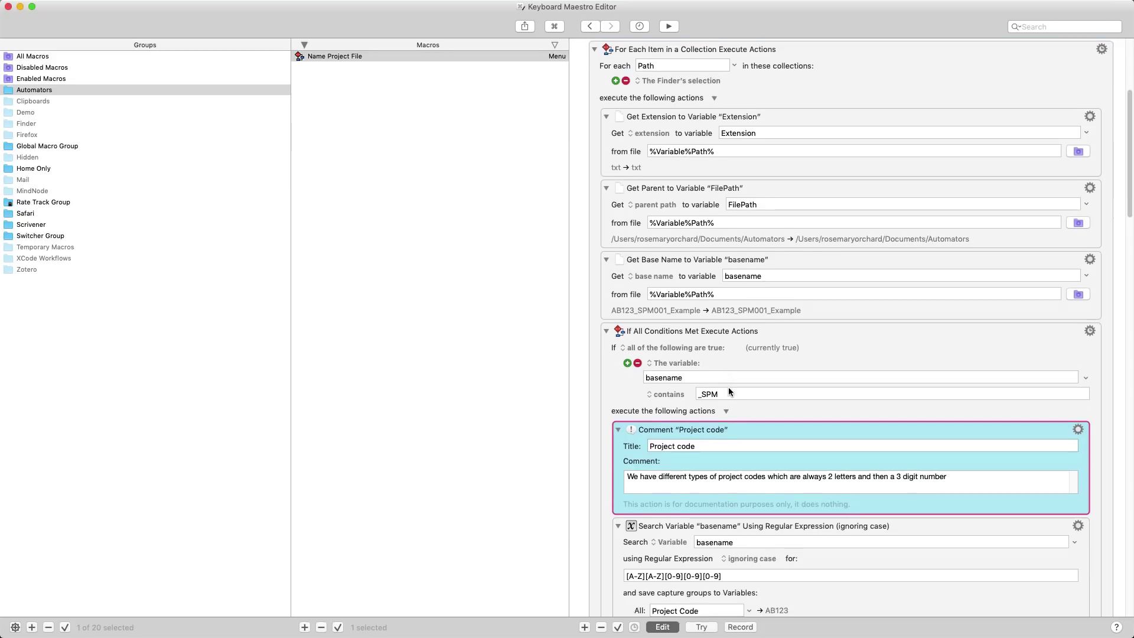
{"action": "scroll", "coordinate": [729, 392], "scroll_direction": "down", "scroll_amount": 5}
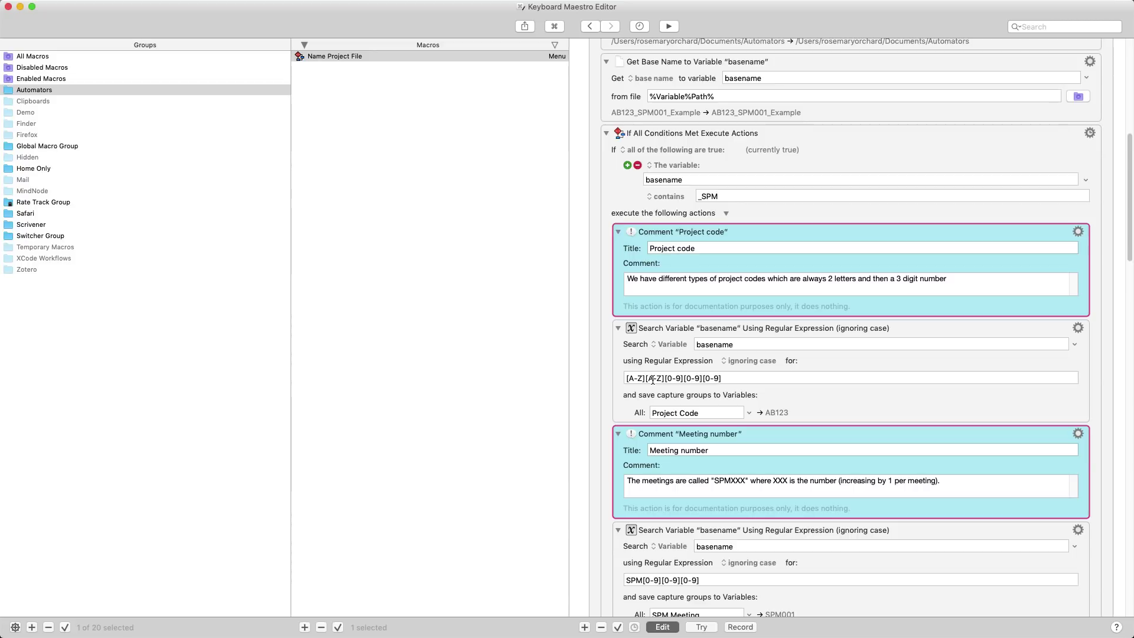
{"action": "scroll", "coordinate": [652, 379], "scroll_direction": "down", "scroll_amount": 3}
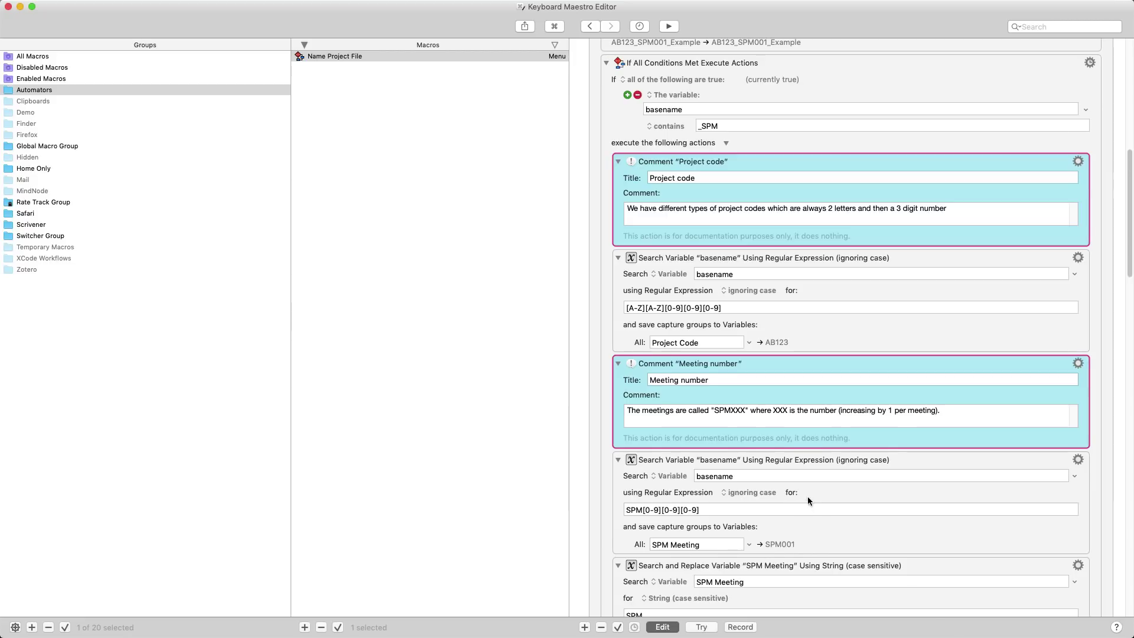
{"action": "scroll", "coordinate": [806, 494], "scroll_direction": "down", "scroll_amount": 5}
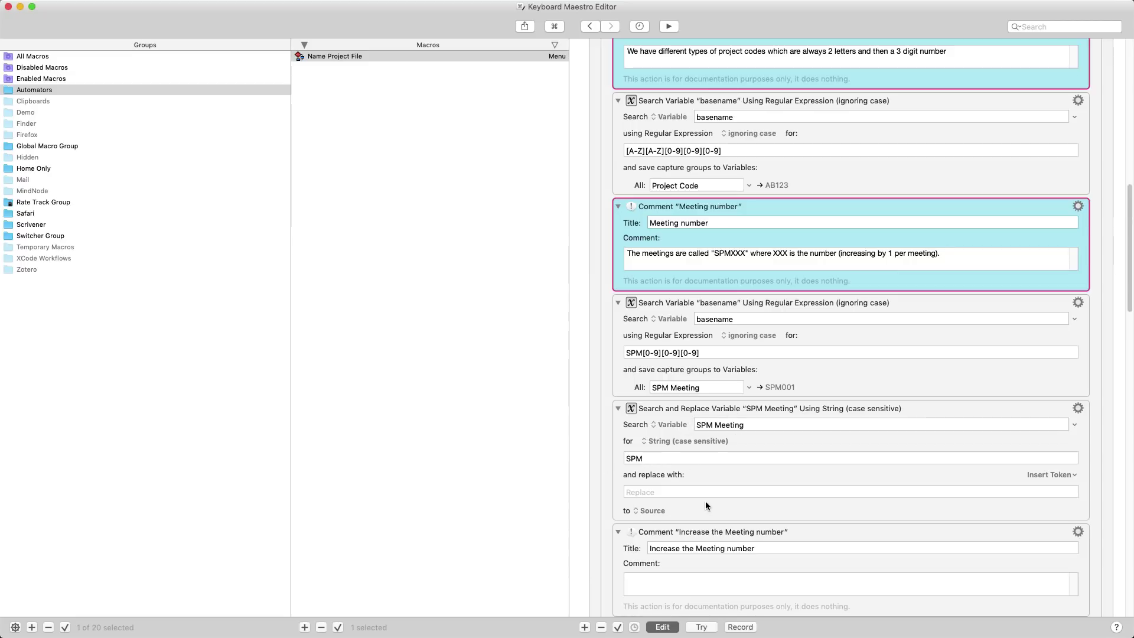
{"action": "scroll", "coordinate": [735, 497], "scroll_direction": "down", "scroll_amount": 5}
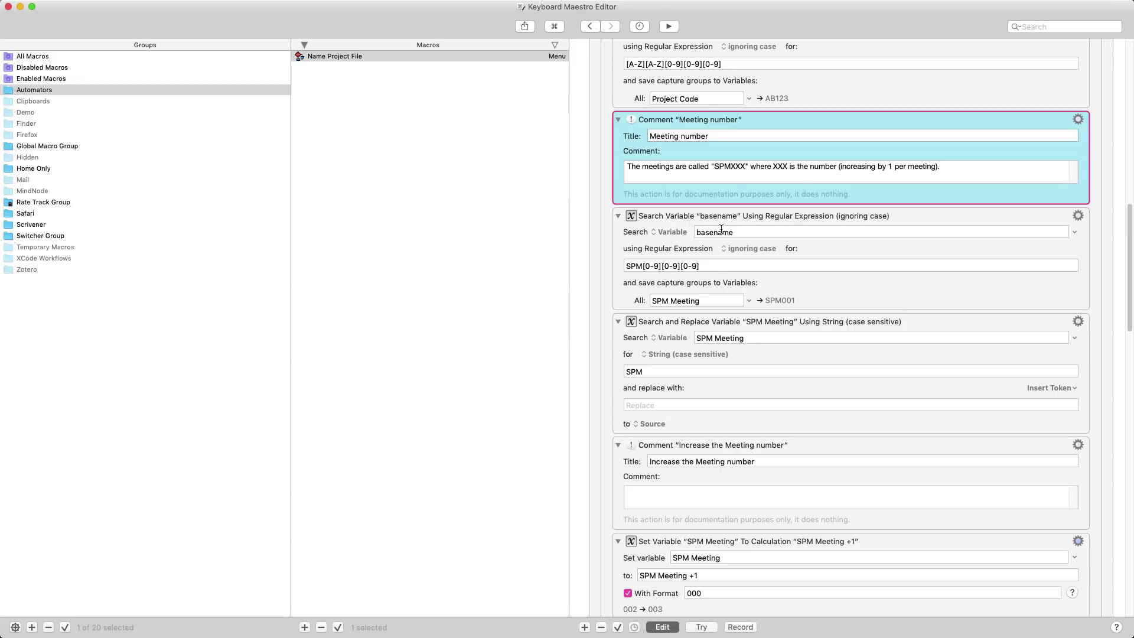
{"action": "left_click_drag", "start_coordinate": [706, 266], "coordinate": [618, 266]}
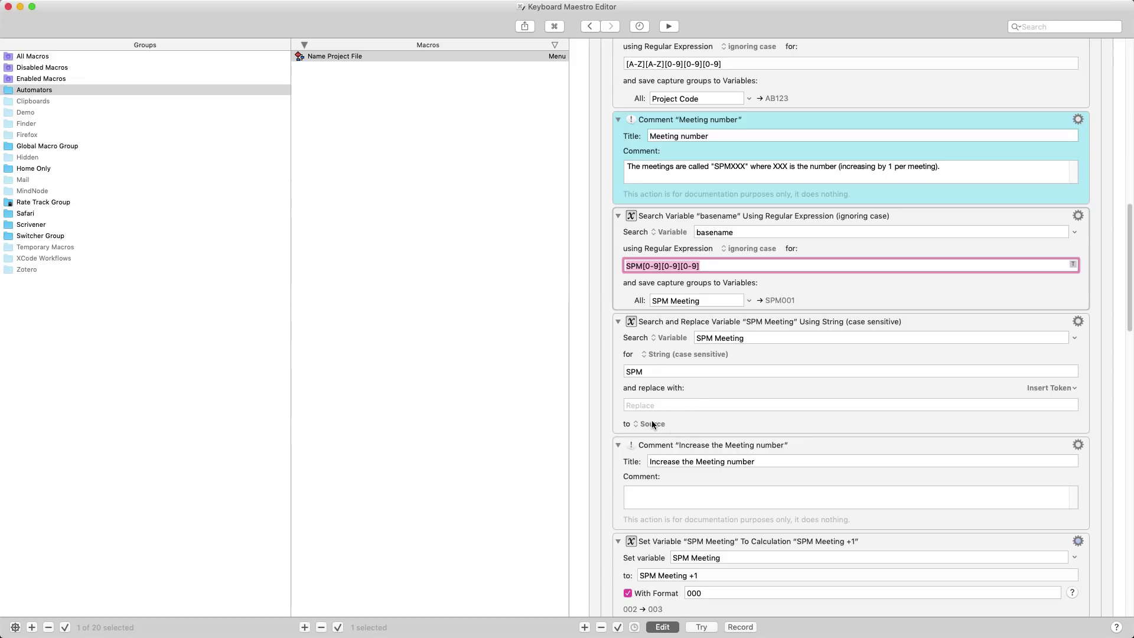
{"action": "scroll", "coordinate": [700, 381], "scroll_direction": "down", "scroll_amount": 2}
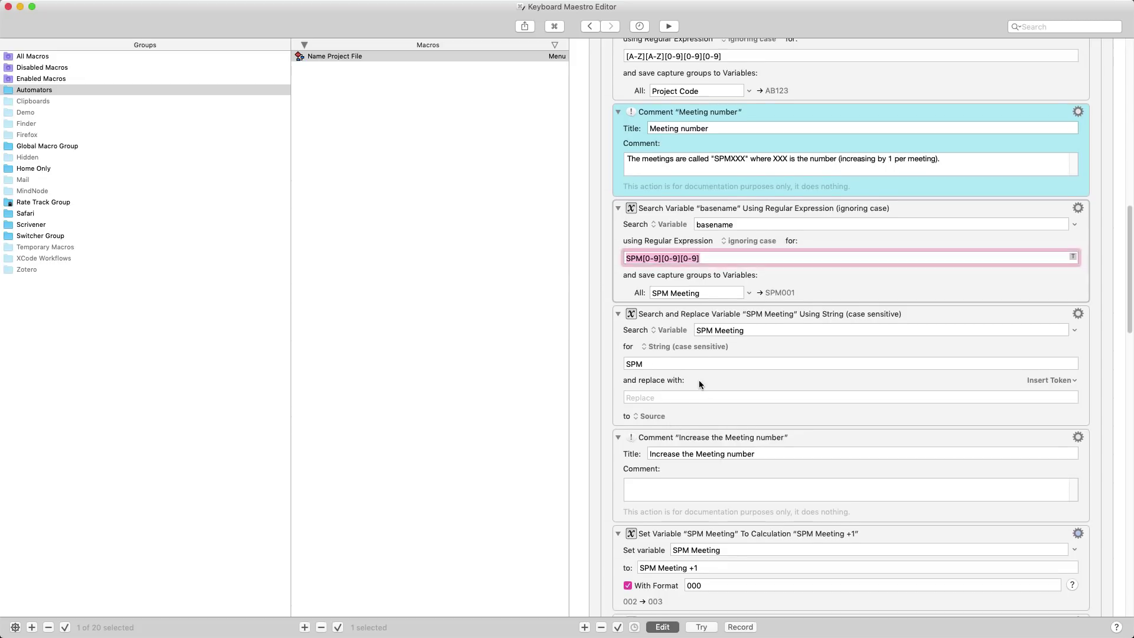
{"action": "scroll", "coordinate": [676, 420], "scroll_direction": "down", "scroll_amount": 5}
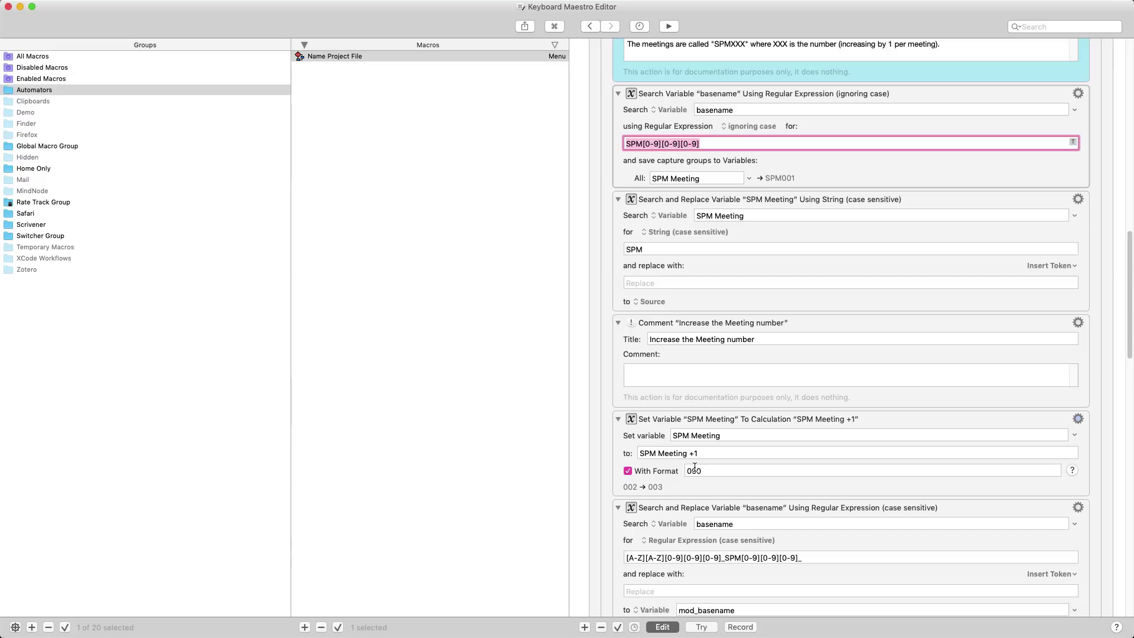
{"action": "scroll", "coordinate": [665, 446], "scroll_direction": "down", "scroll_amount": 5}
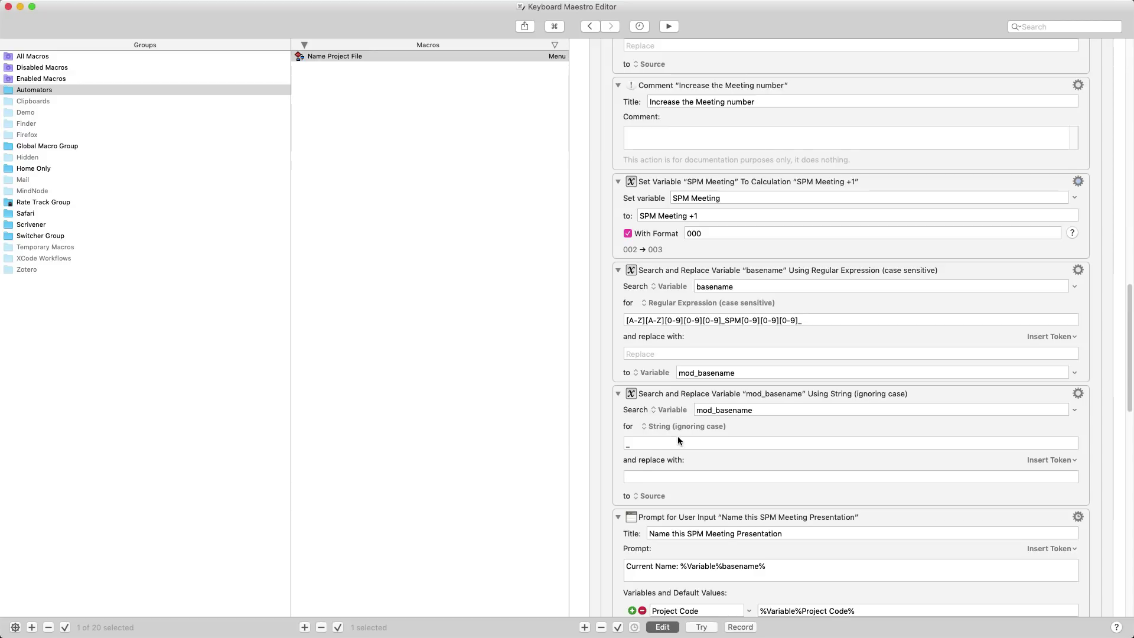
{"action": "scroll", "coordinate": [678, 440], "scroll_direction": "down", "scroll_amount": 1}
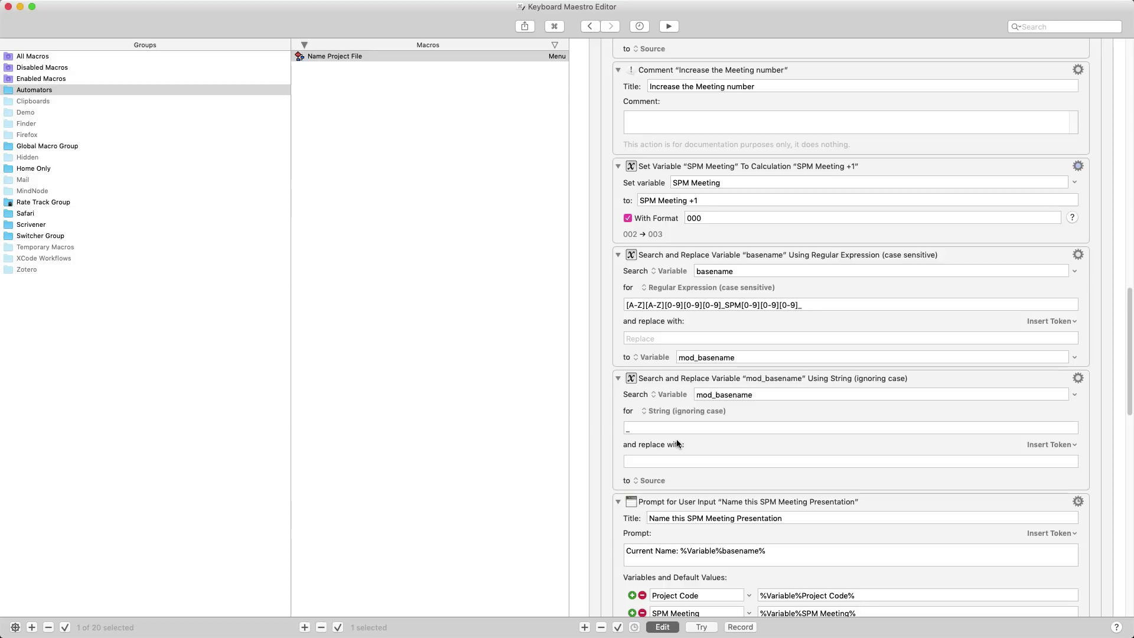
{"action": "scroll", "coordinate": [785, 478], "scroll_direction": "down", "scroll_amount": 1}
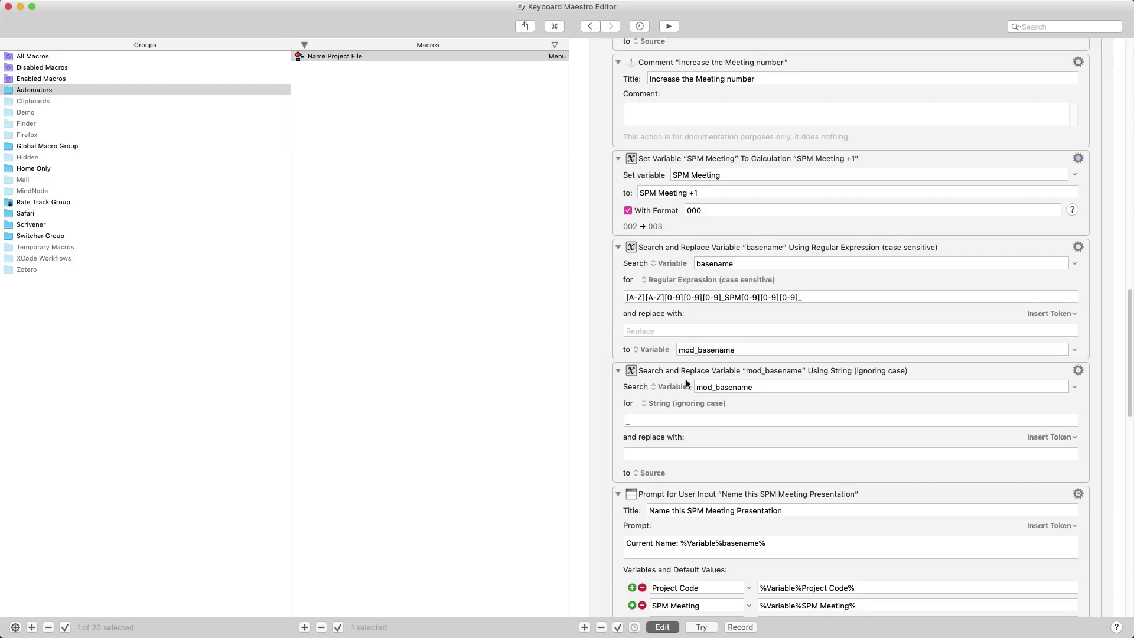
{"action": "scroll", "coordinate": [695, 410], "scroll_direction": "down", "scroll_amount": 10}
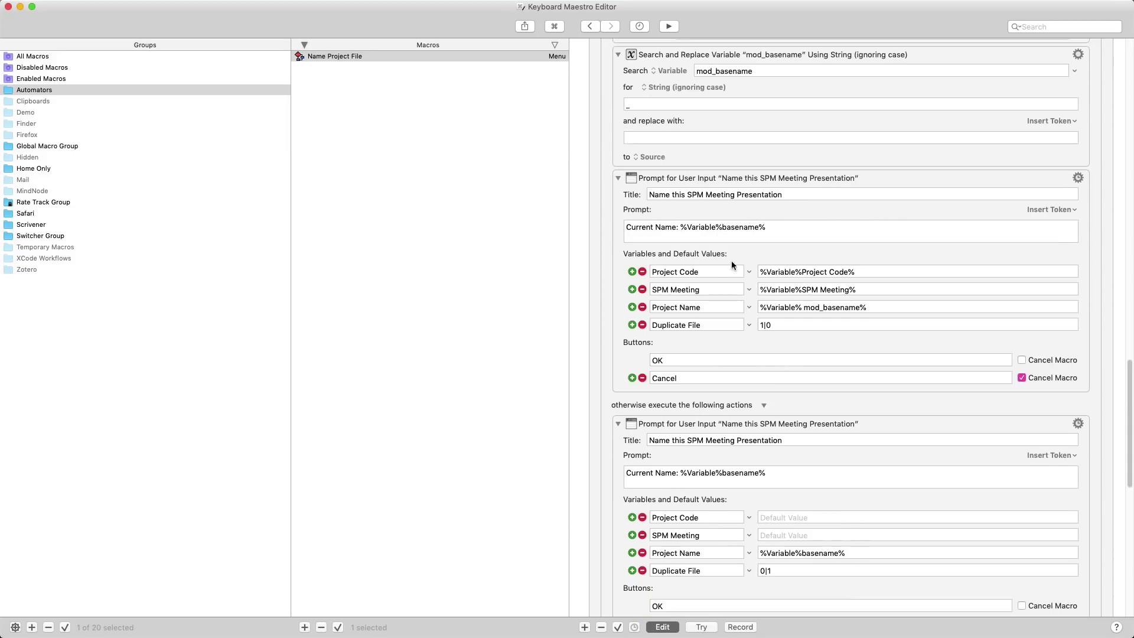
{"action": "left_click", "coordinate": [715, 176]}
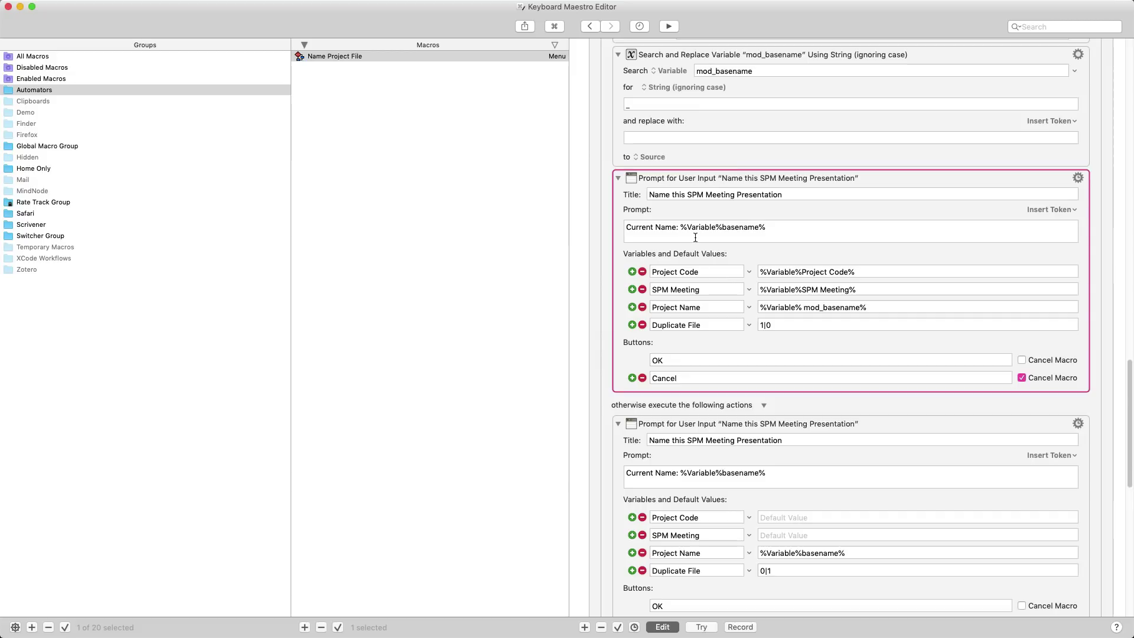
{"action": "key", "text": "super+t"}
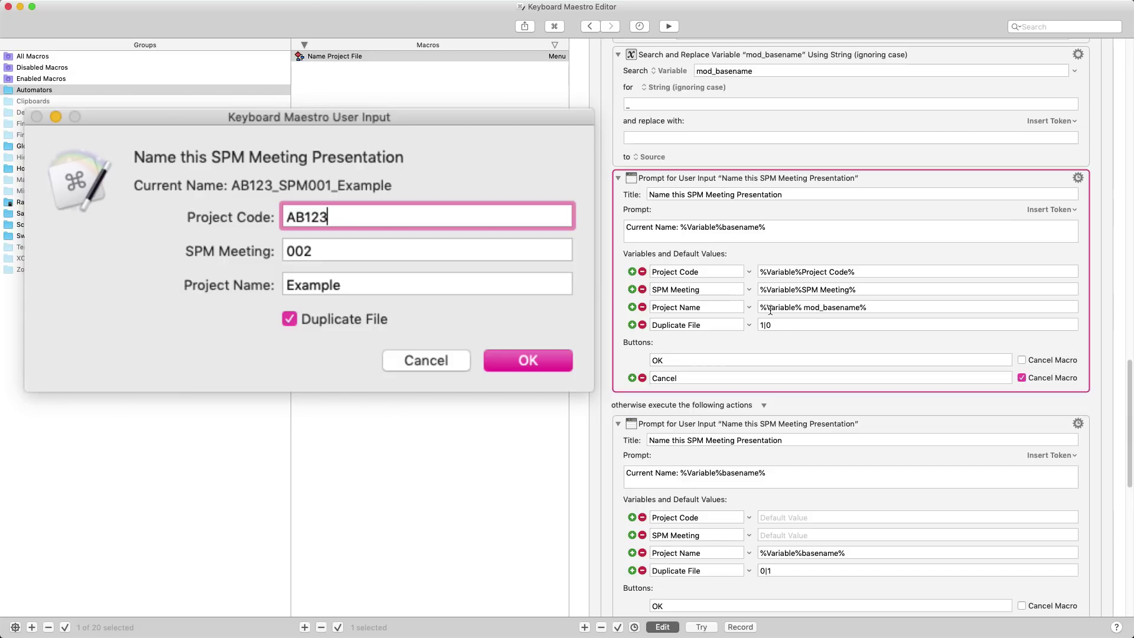
{"action": "key", "text": "Return"}
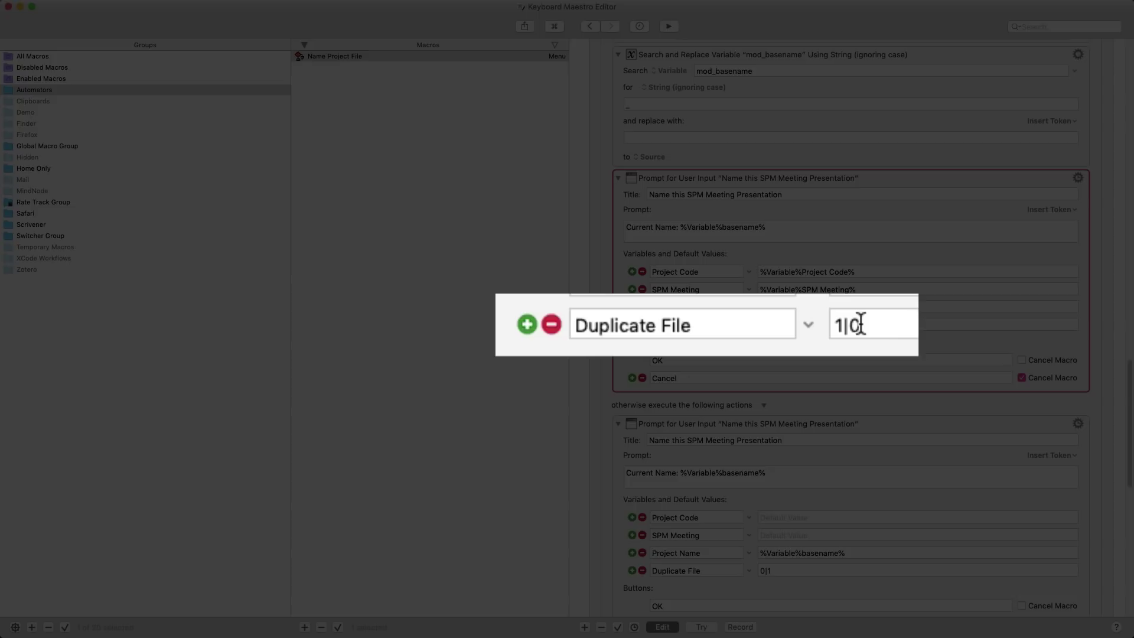
{"action": "scroll", "coordinate": [759, 304], "scroll_direction": "down", "scroll_amount": 2}
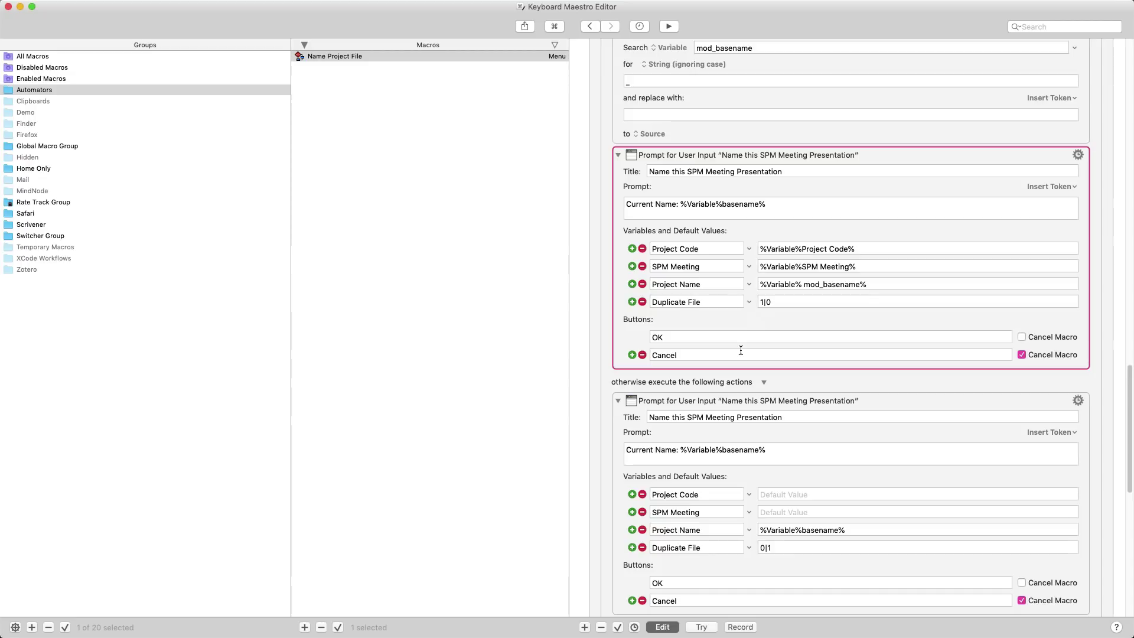
{"action": "scroll", "coordinate": [744, 352], "scroll_direction": "down", "scroll_amount": 2}
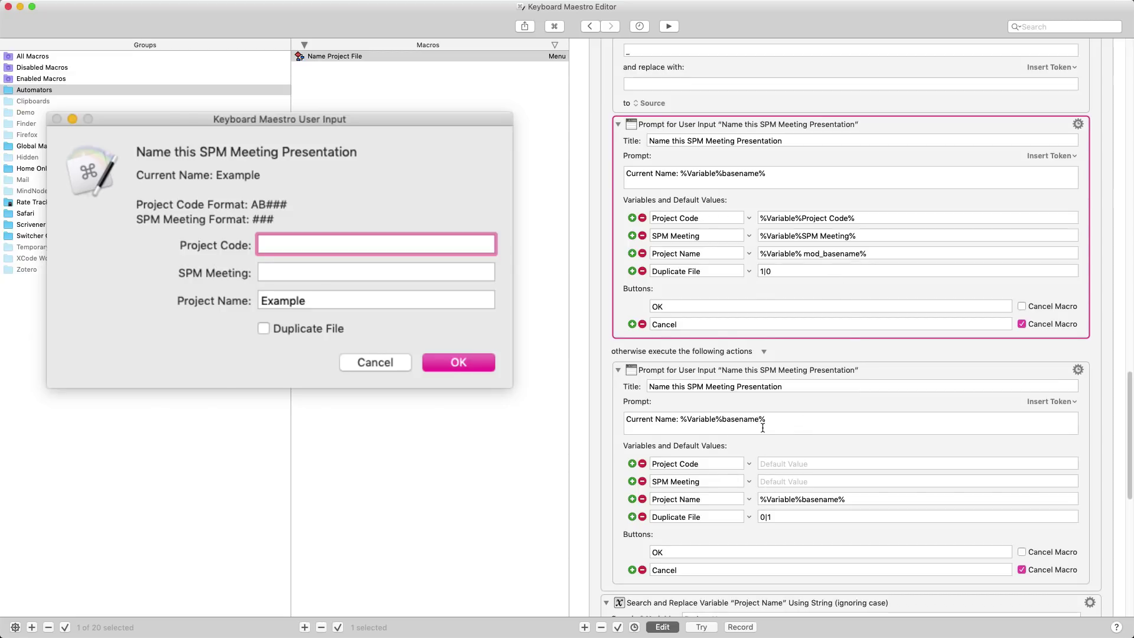
{"action": "key", "text": "Escape"}
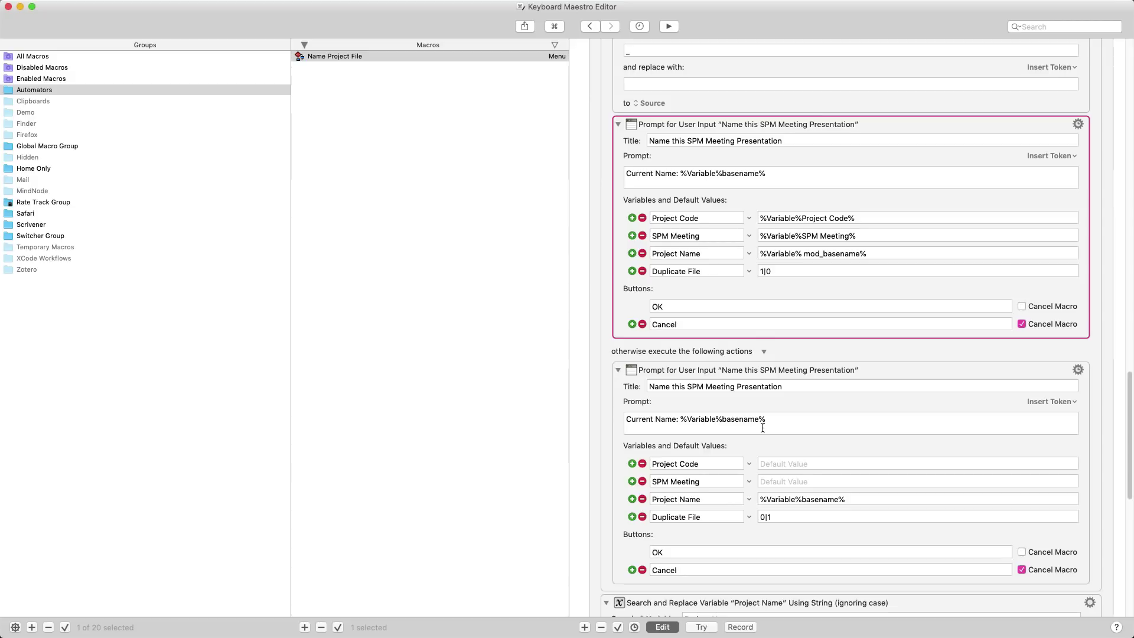
{"action": "scroll", "coordinate": [762, 427], "scroll_direction": "down", "scroll_amount": 3}
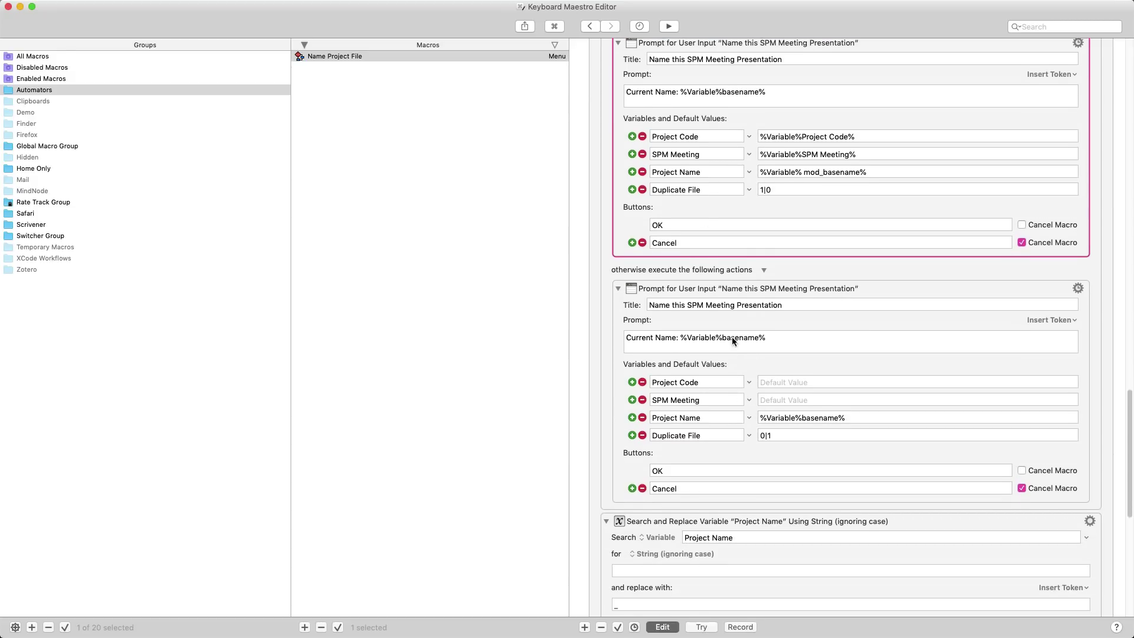
{"action": "scroll", "coordinate": [730, 376], "scroll_direction": "down", "scroll_amount": 2}
{"action": "scroll", "coordinate": [730, 378], "scroll_direction": "down", "scroll_amount": 3}
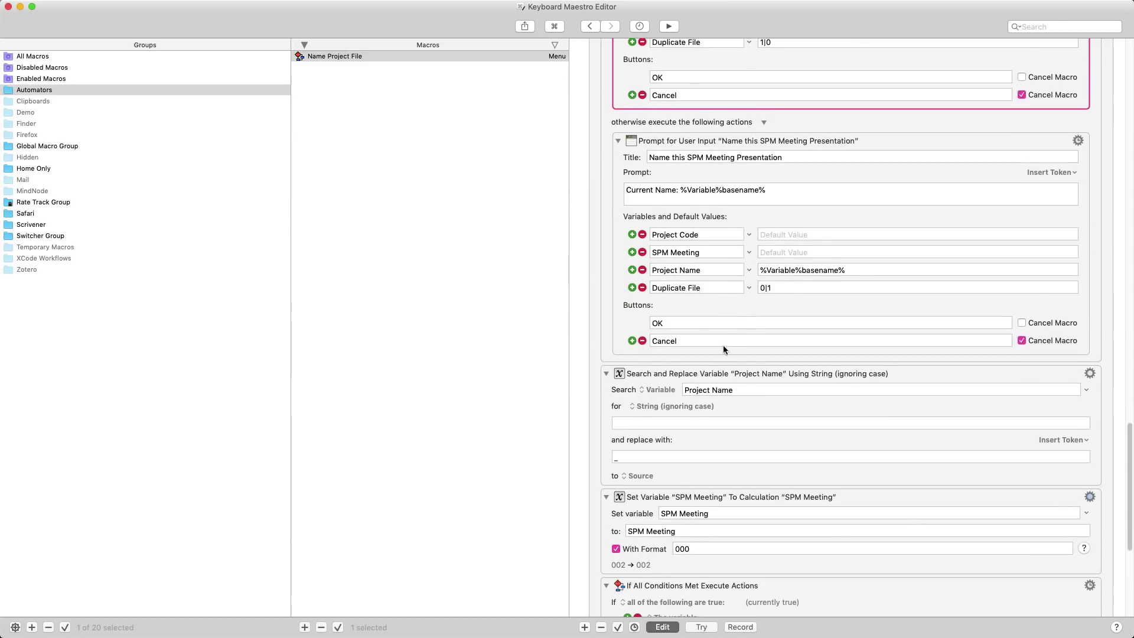
{"action": "scroll", "coordinate": [726, 330], "scroll_direction": "down", "scroll_amount": 1}
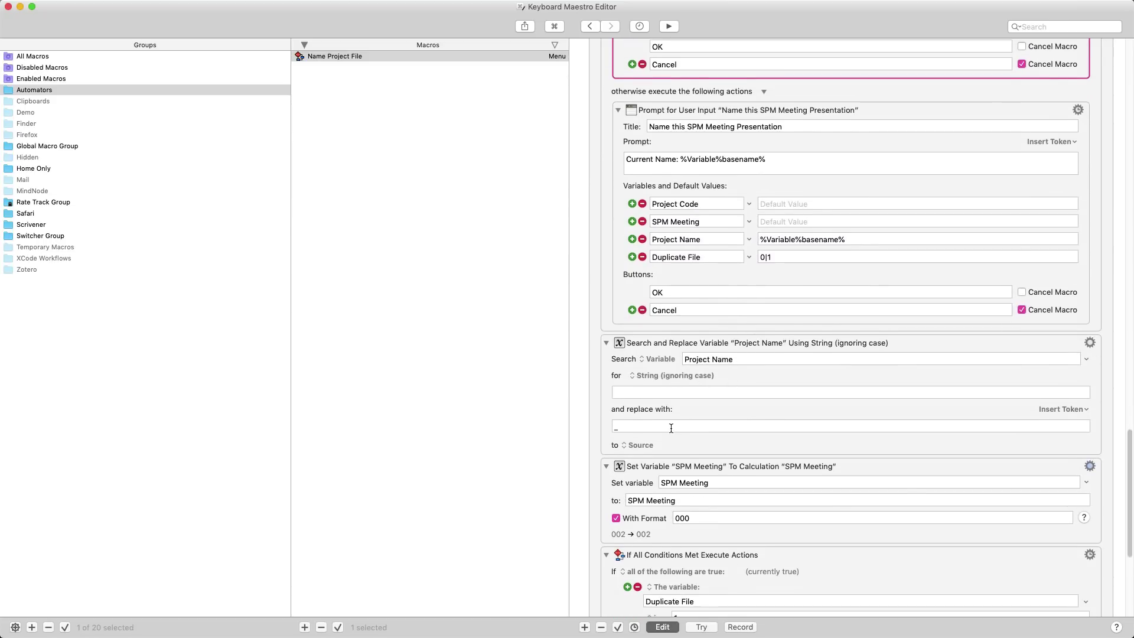
{"action": "scroll", "coordinate": [674, 437], "scroll_direction": "down", "scroll_amount": 1}
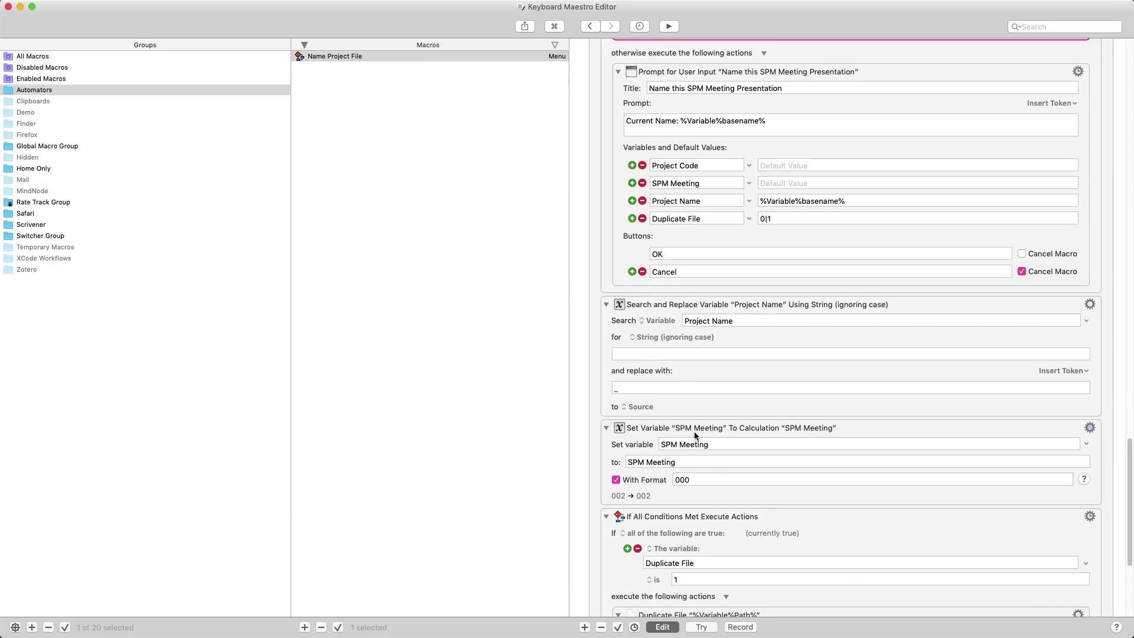
{"action": "scroll", "coordinate": [721, 461], "scroll_direction": "down", "scroll_amount": 3}
{"action": "scroll", "coordinate": [696, 432], "scroll_direction": "down", "scroll_amount": 1}
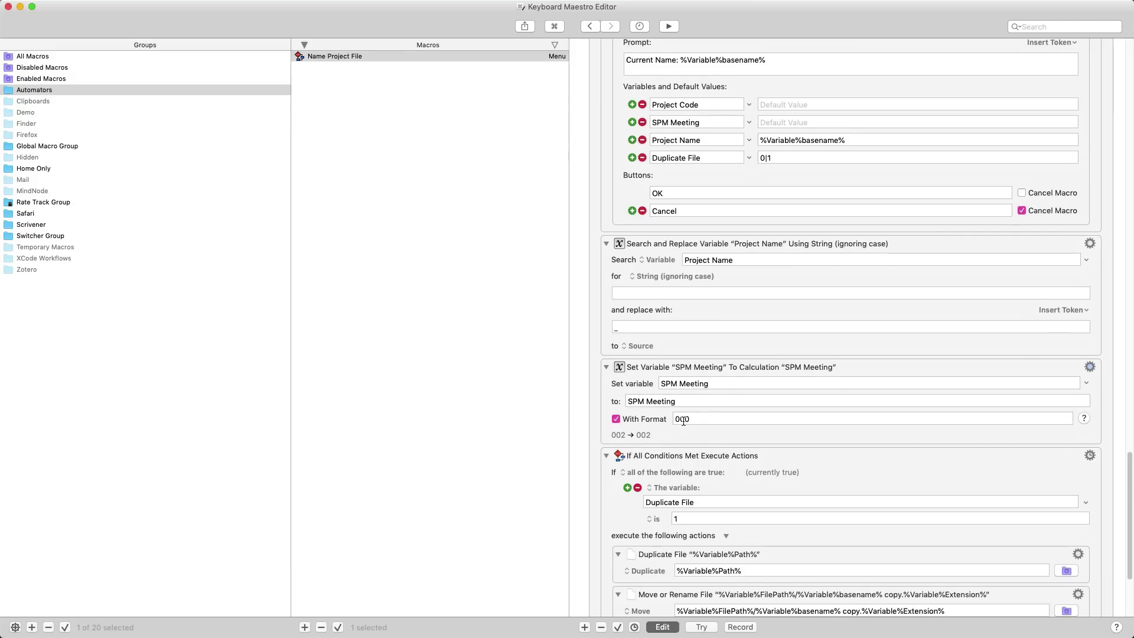
{"action": "scroll", "coordinate": [683, 420], "scroll_direction": "down", "scroll_amount": 4}
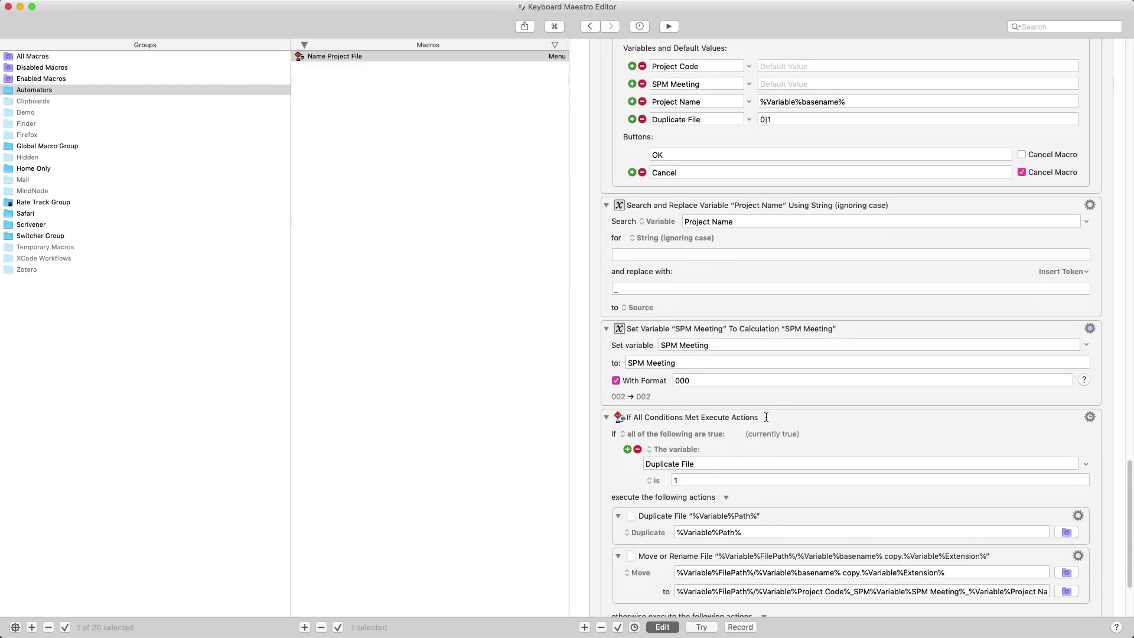
{"action": "scroll", "coordinate": [708, 470], "scroll_direction": "down", "scroll_amount": 6}
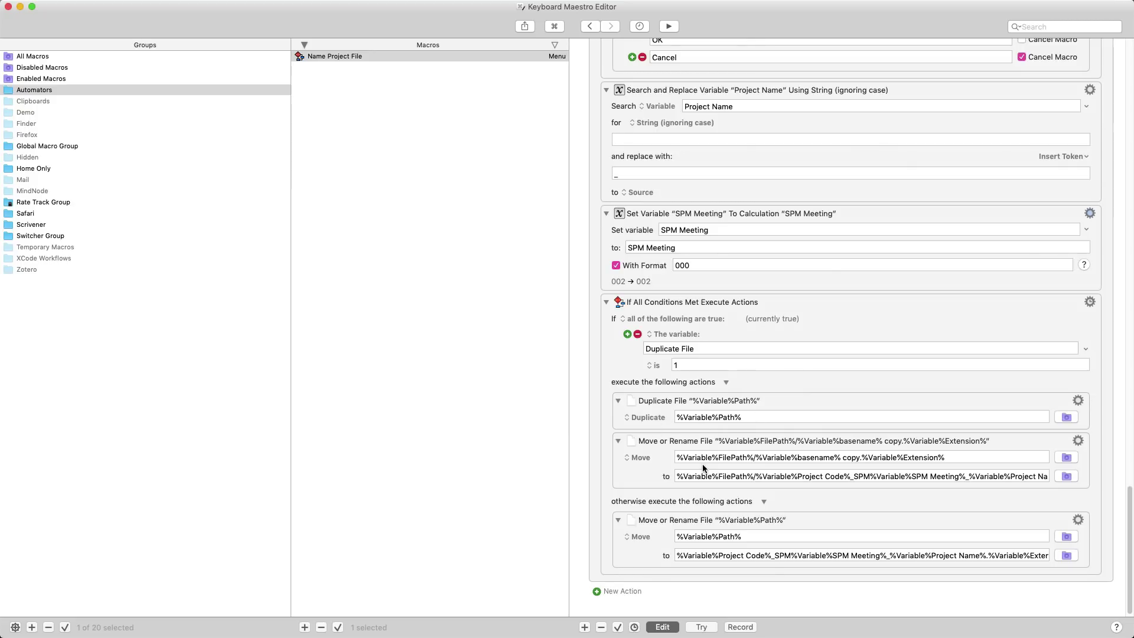
{"action": "scroll", "coordinate": [707, 458], "scroll_direction": "down", "scroll_amount": 1}
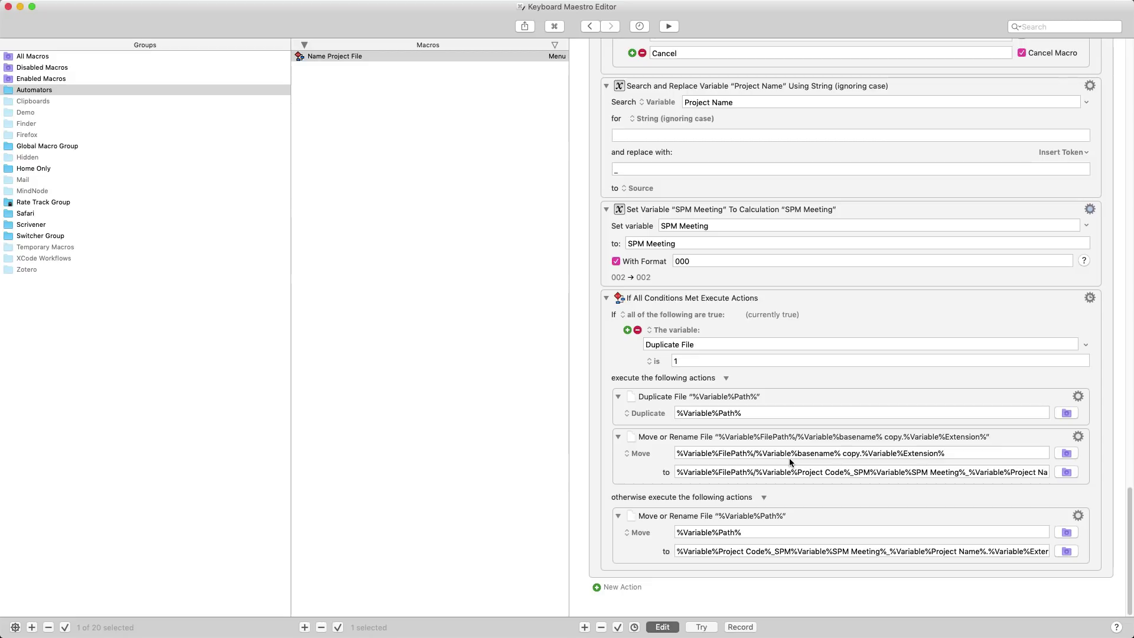
{"action": "left_click", "coordinate": [639, 455]}
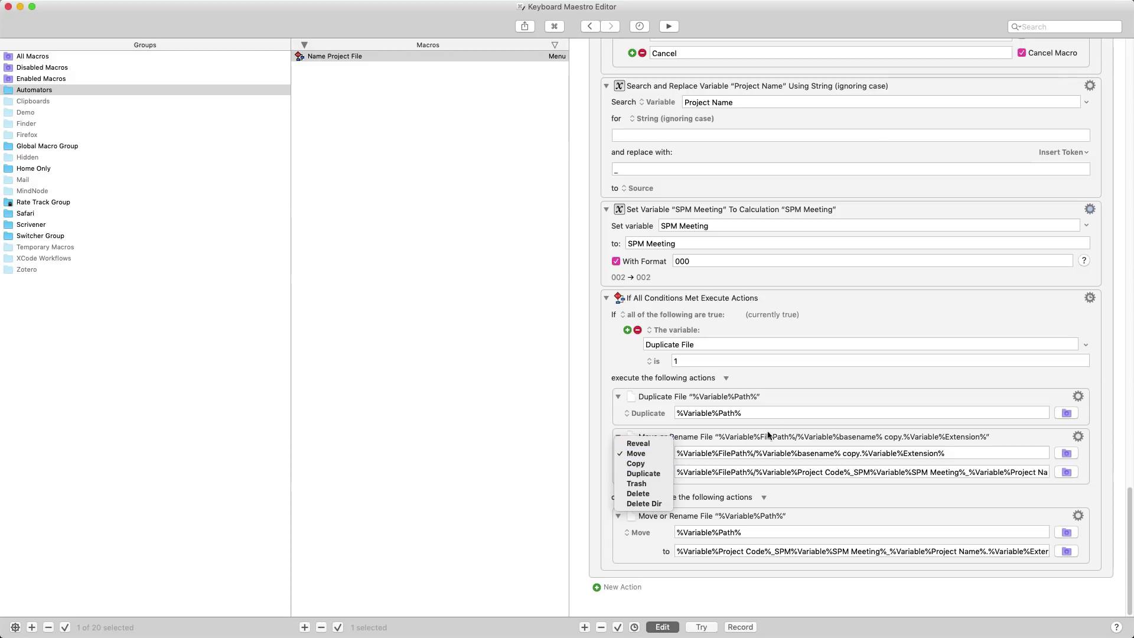
{"action": "left_click", "coordinate": [802, 455]}
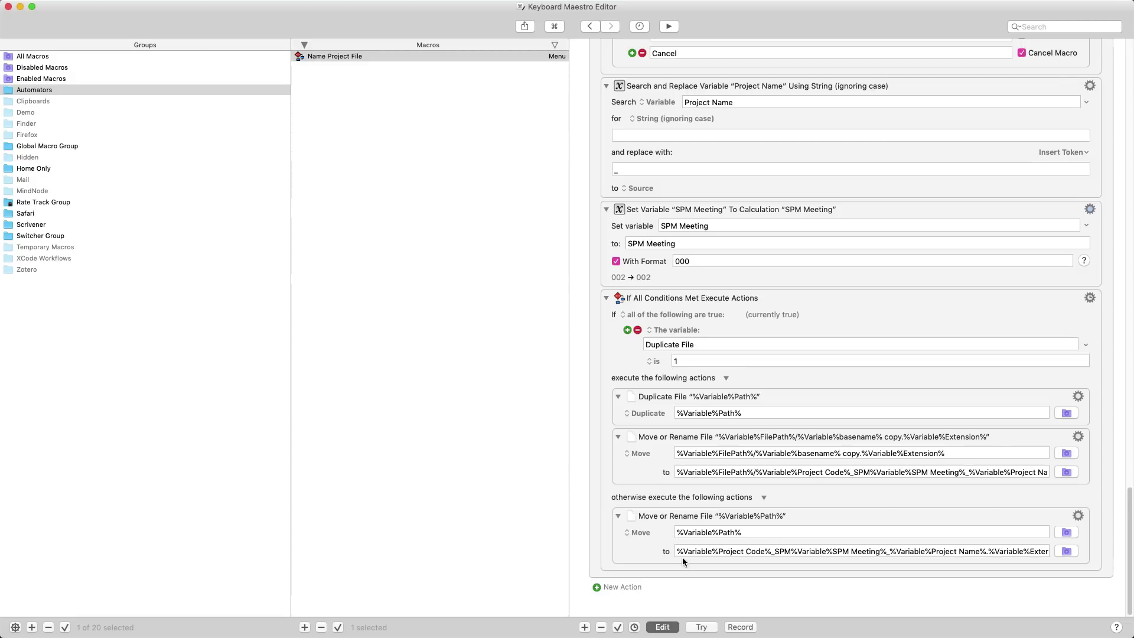
{"action": "left_click", "coordinate": [1016, 551]}
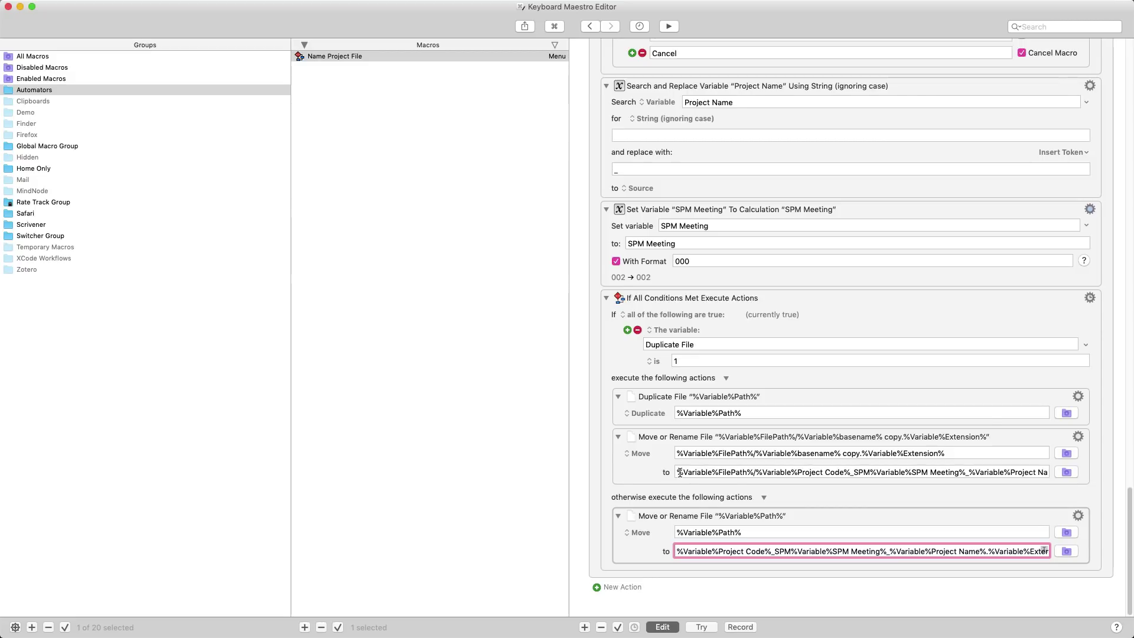
Step: Add a Sleep Trigger alongside the status menu trigger on Name Project File
{"action": "scroll", "coordinate": [680, 472], "scroll_direction": "up", "scroll_amount": 20}
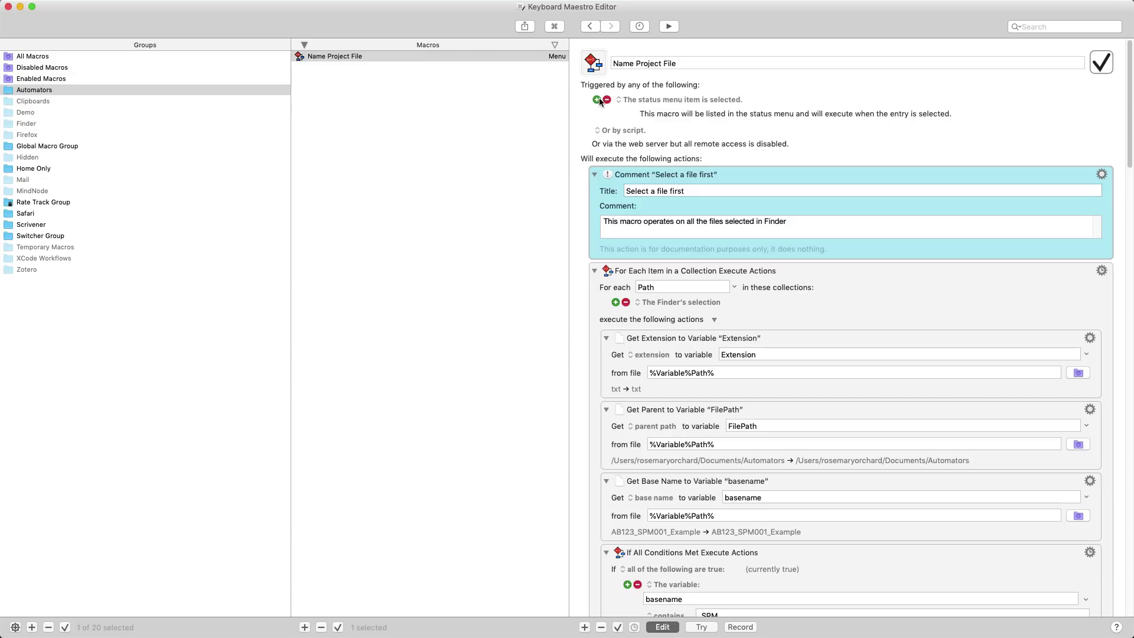
{"action": "left_click", "coordinate": [597, 99]}
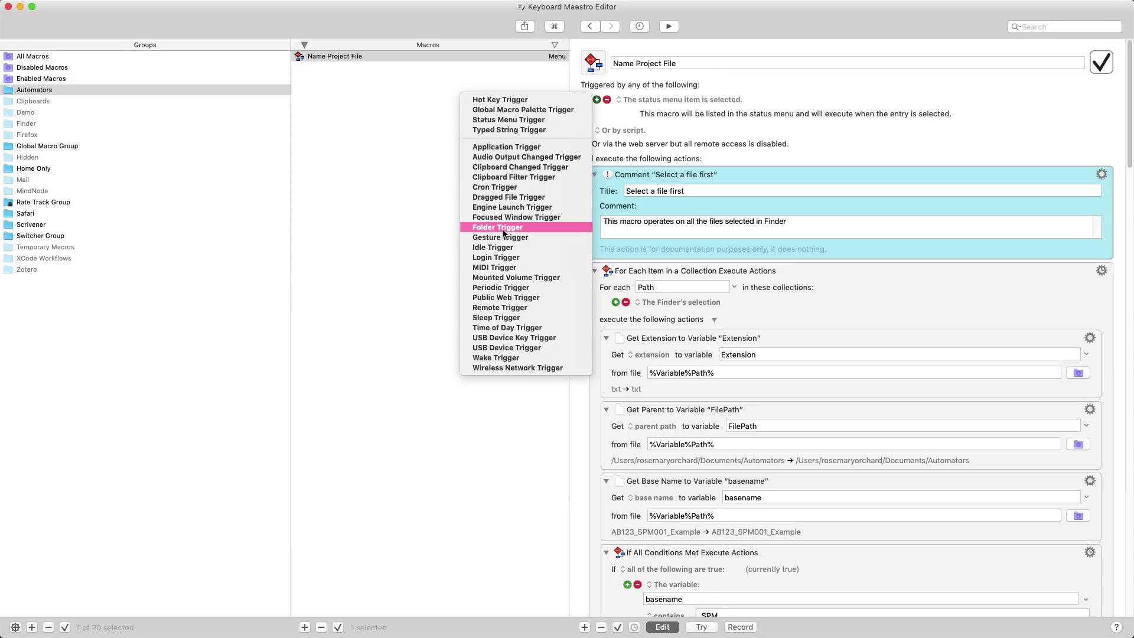
{"action": "key", "text": "Escape"}
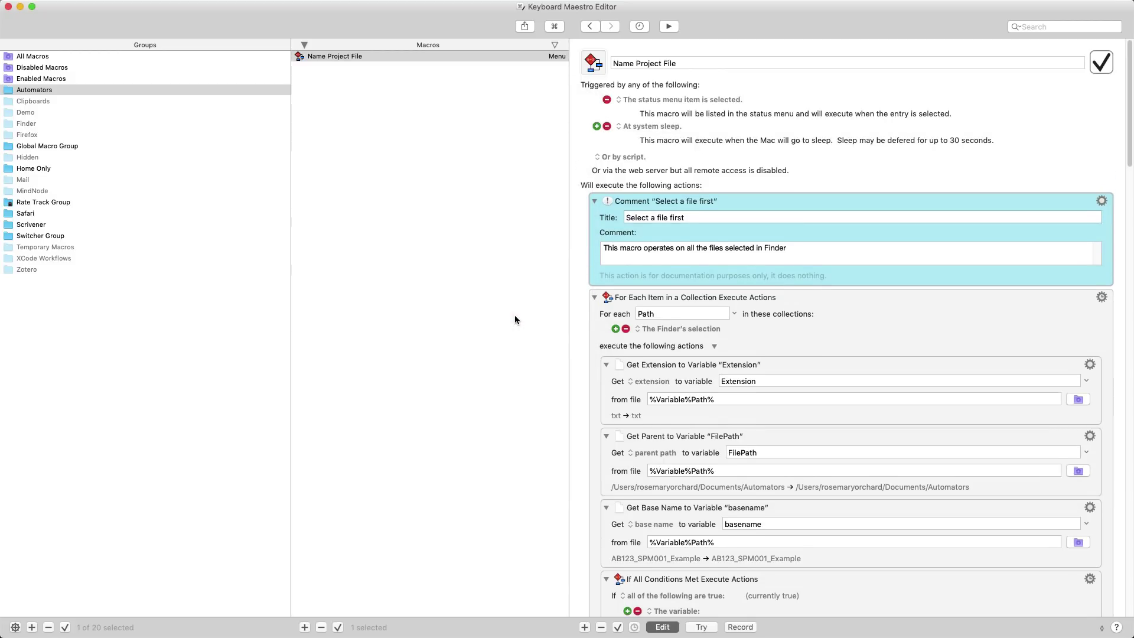